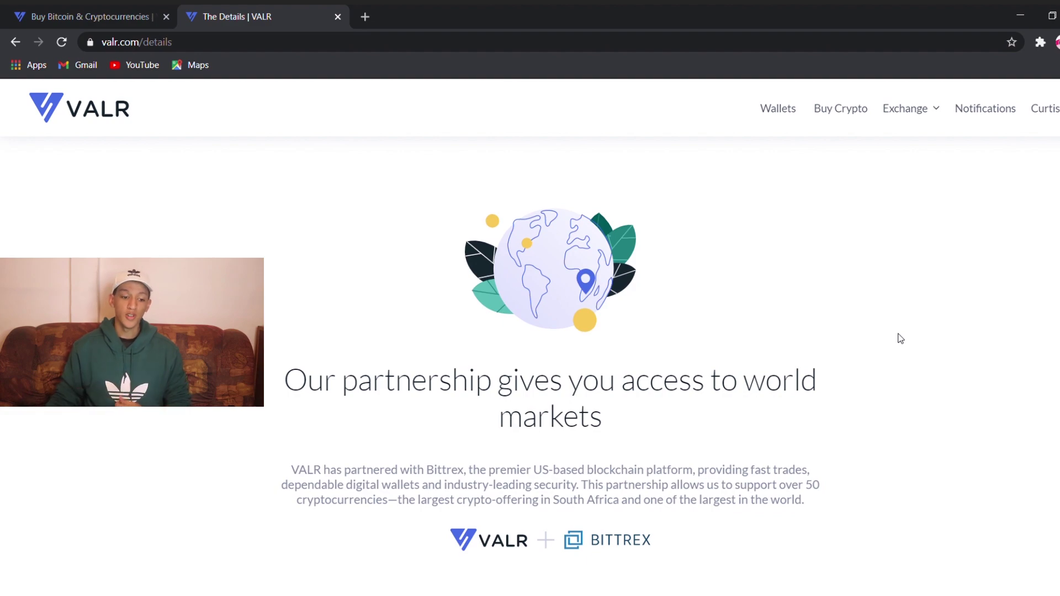
# - Review the R1 898.85 portfolio split (BTC 49.3%, ZAR 37.6%, ETH 10.5%, XRP 2.5%) and each coin wallet
pyautogui.click(152, 17)
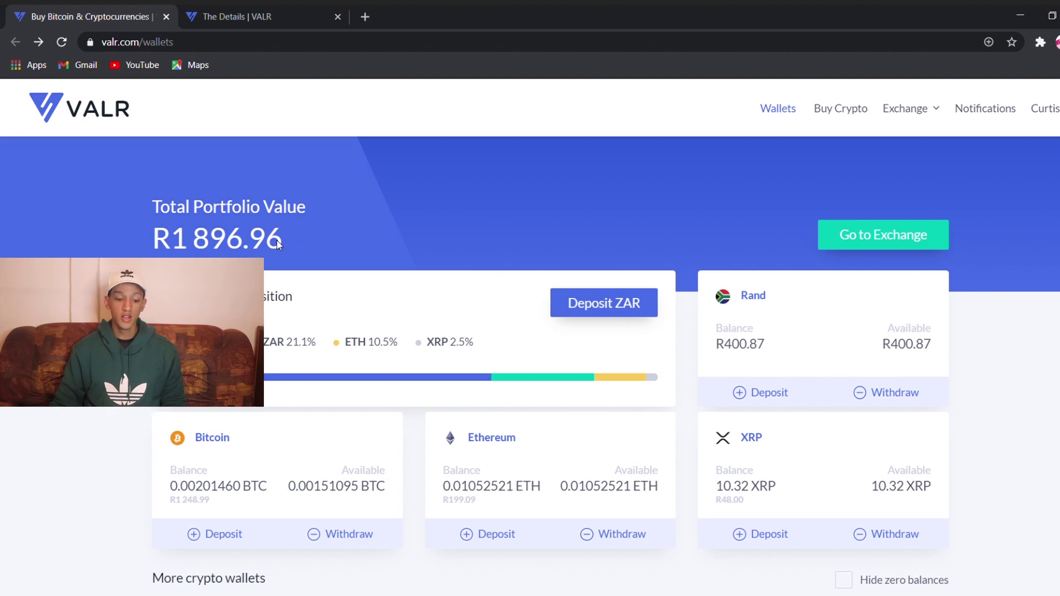
pyautogui.scroll(-1, 275, 266)
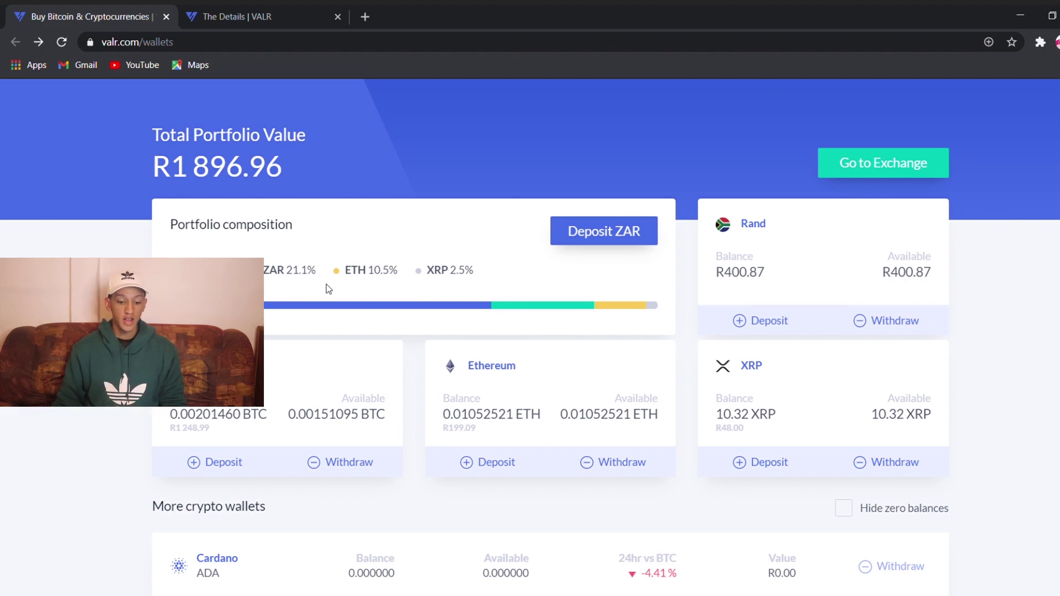
pyautogui.scroll(-3, 328, 289)
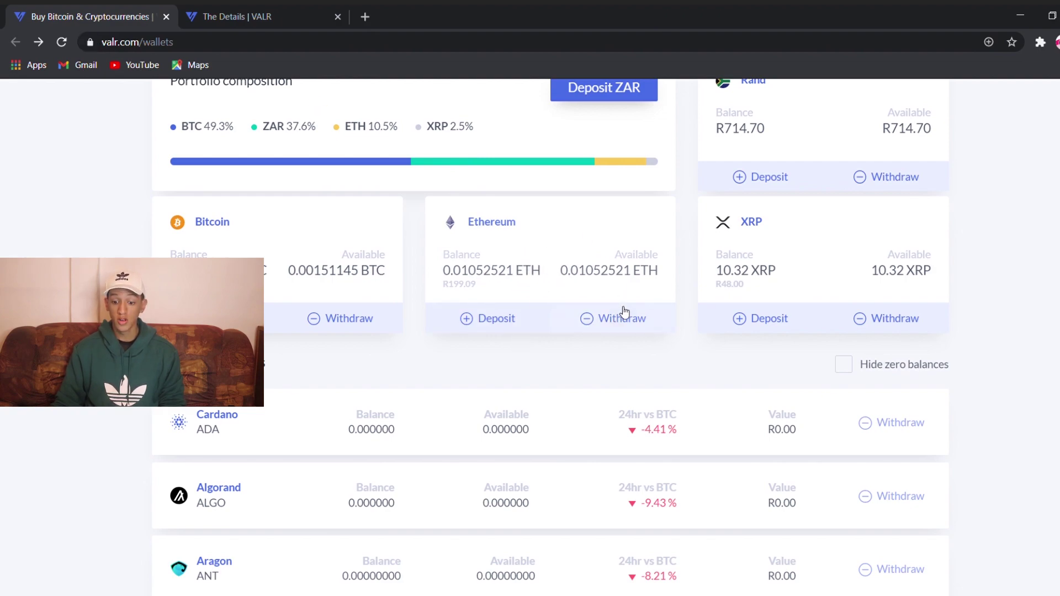
pyautogui.scroll(3, 769, 268)
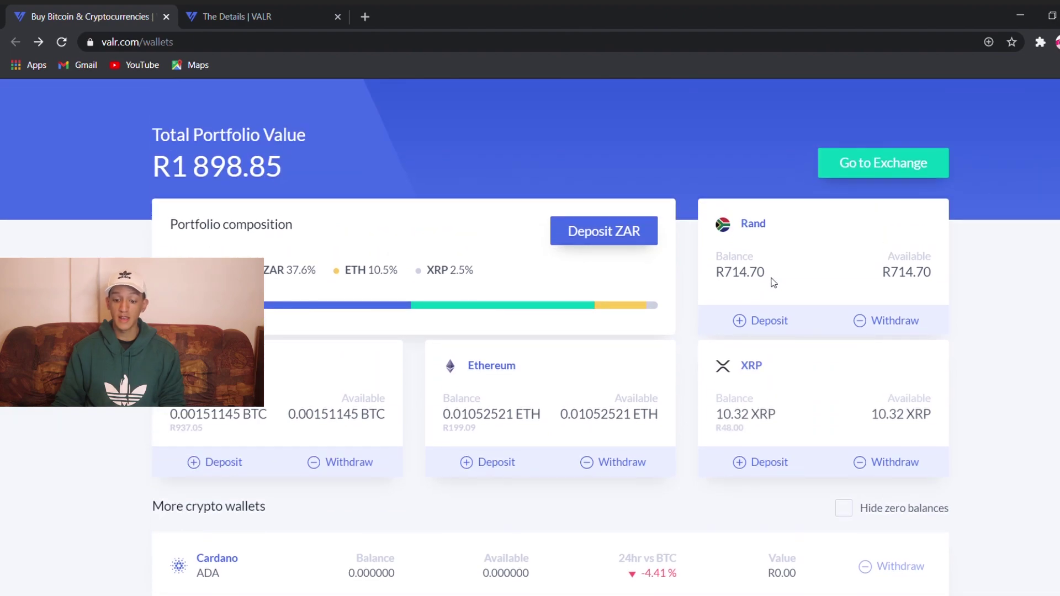
pyautogui.scroll(-4, 757, 232)
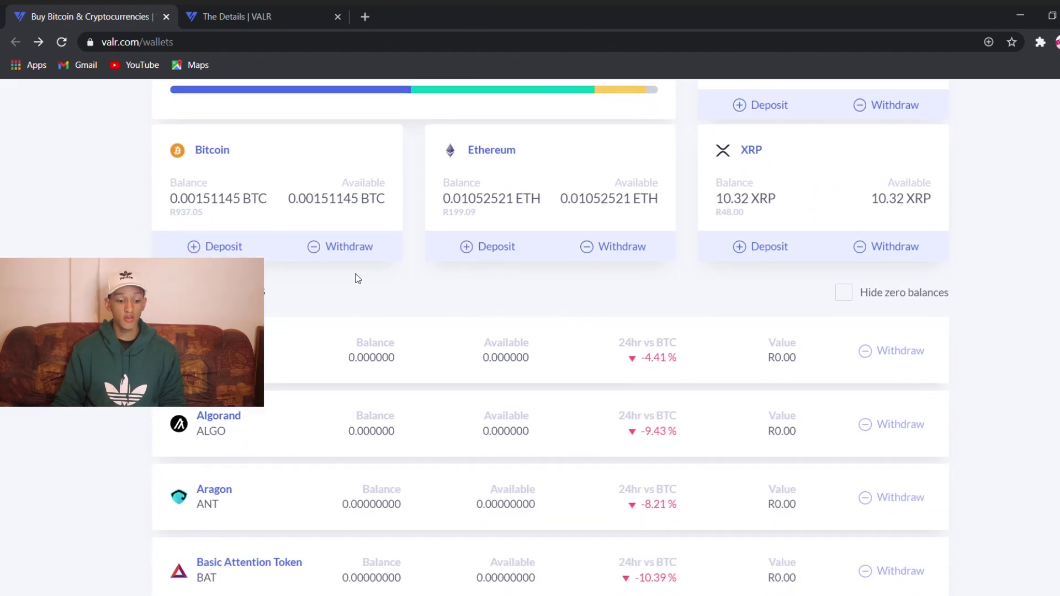
pyautogui.scroll(-13, 325, 318)
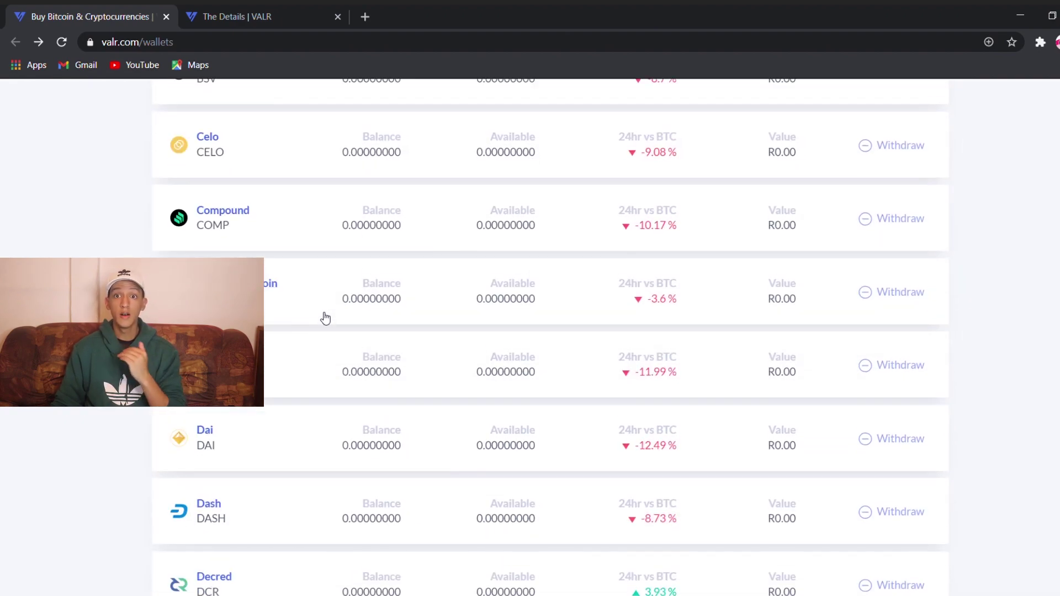
pyautogui.scroll(7, 325, 319)
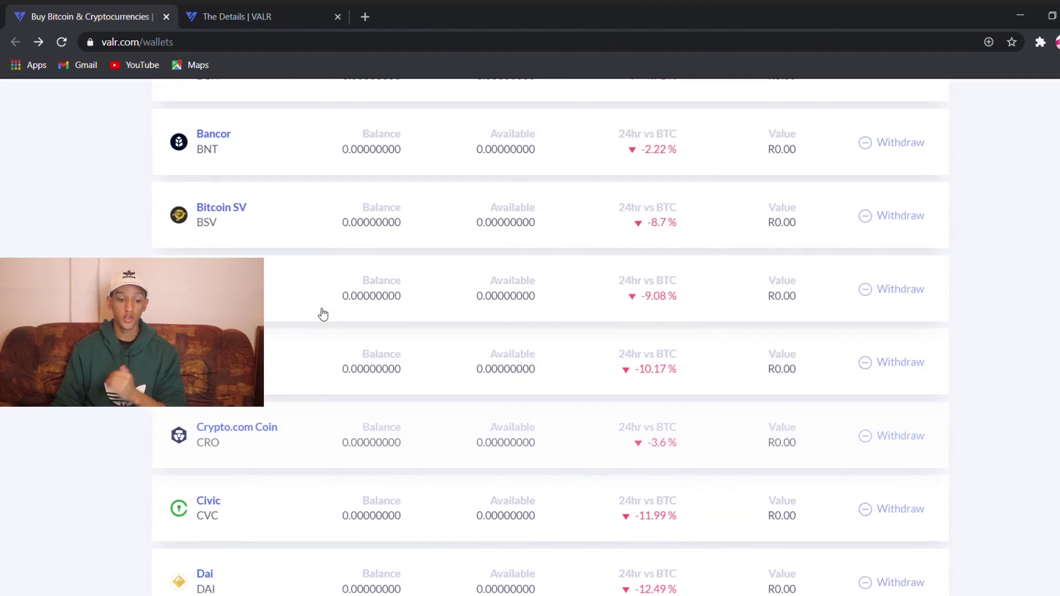
pyautogui.scroll(9, 323, 314)
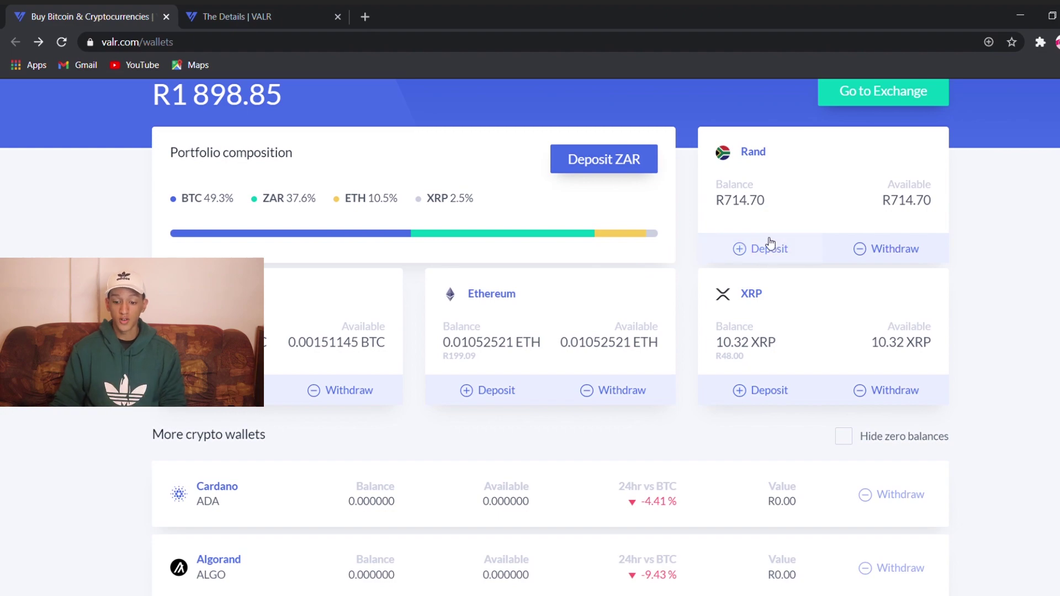
# - Start a Rand deposit with All other banks selected and read the EFT rules and deposit reference
pyautogui.click(774, 258)
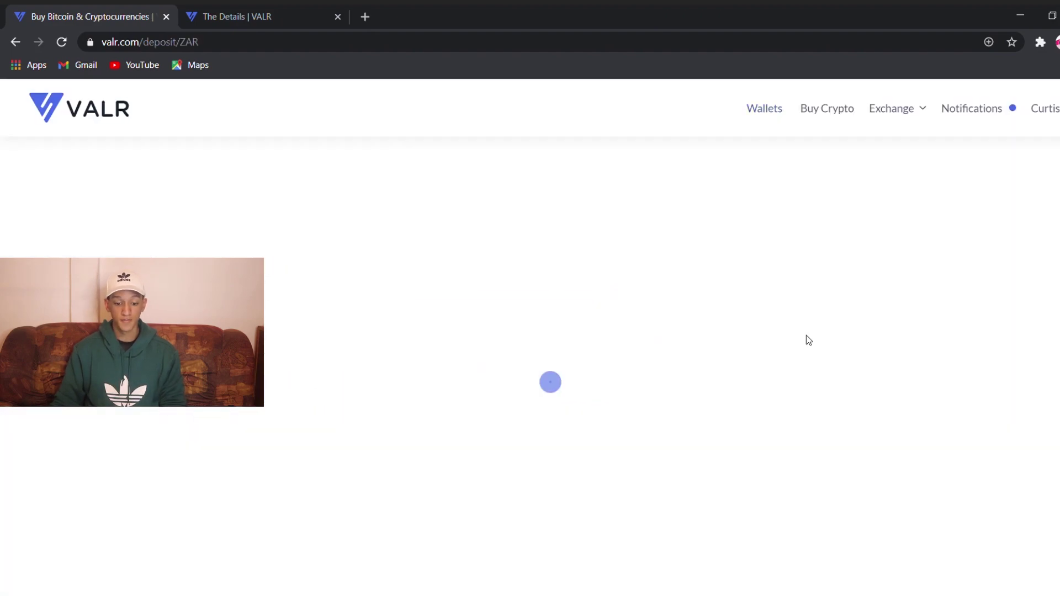
pyautogui.scroll(-3, 704, 359)
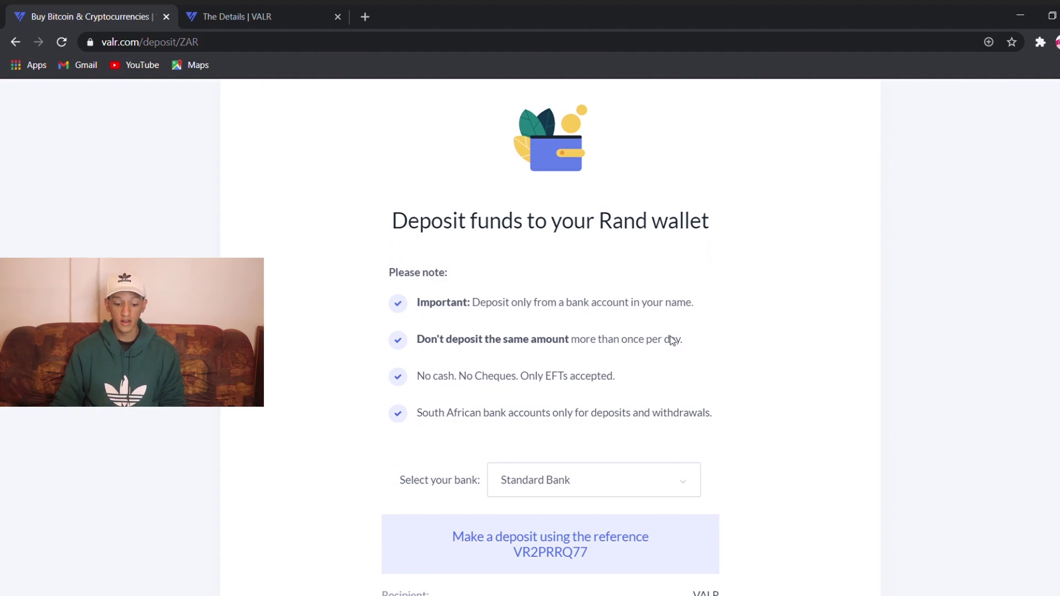
pyautogui.scroll(-3, 672, 340)
pyautogui.click(600, 339)
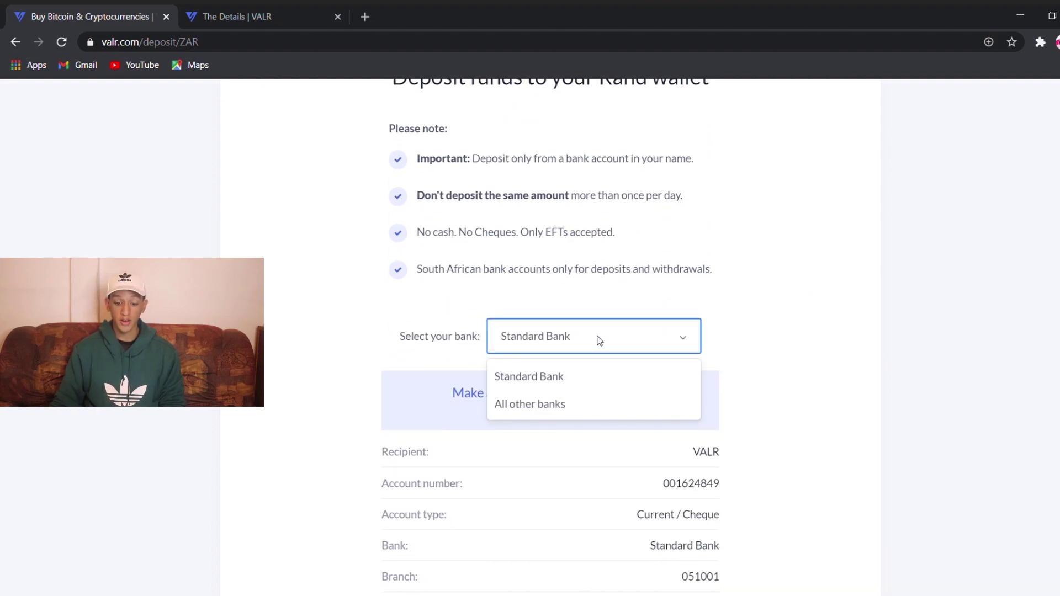
pyautogui.click(548, 403)
pyautogui.scroll(-1, 777, 263)
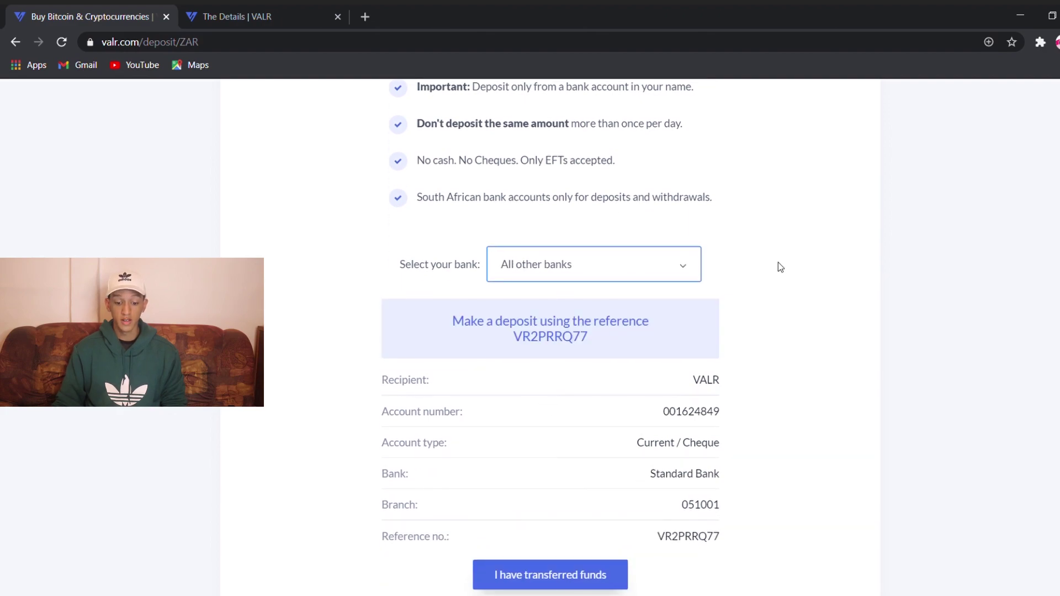
pyautogui.moveTo(676, 318)
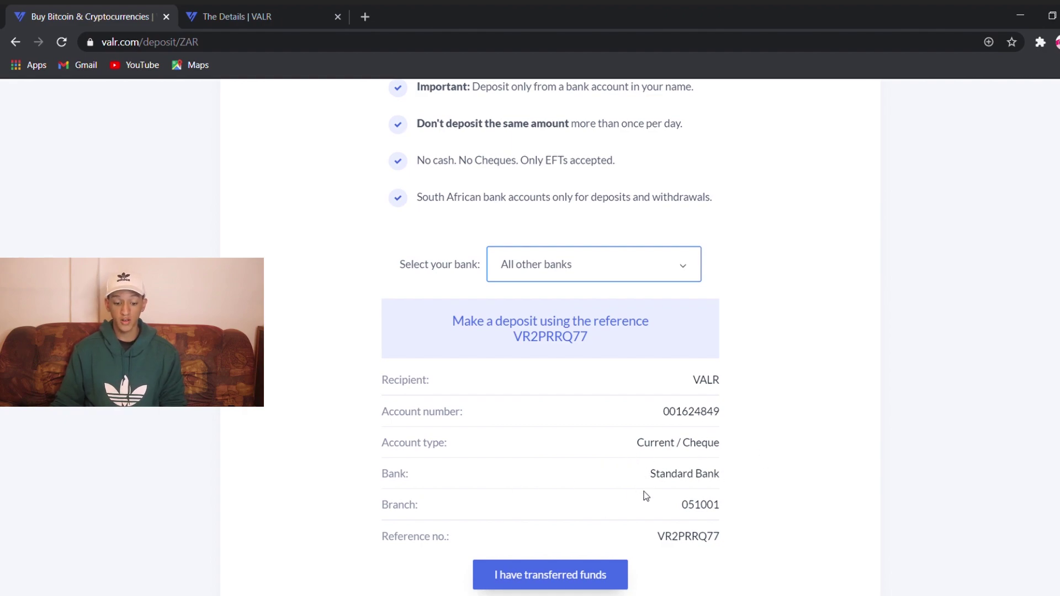
pyautogui.scroll(-2, 734, 529)
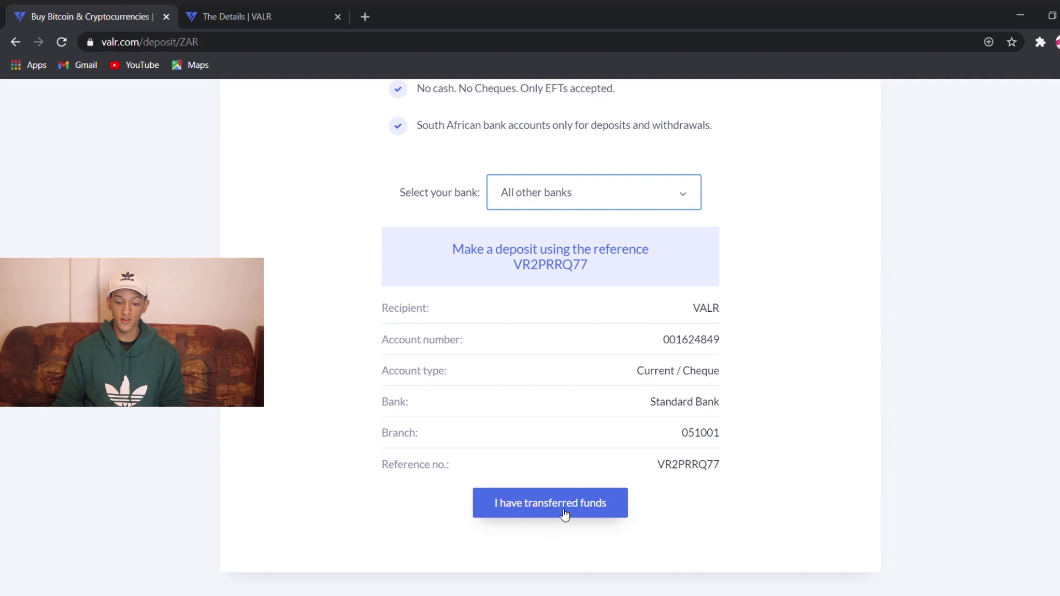
pyautogui.scroll(5, 565, 514)
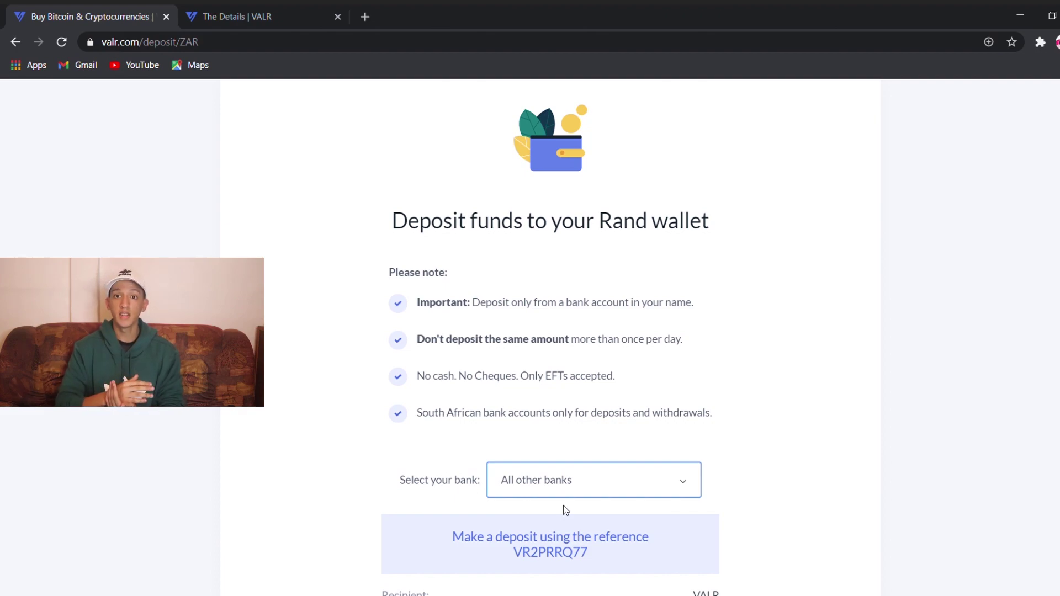
pyautogui.scroll(3, 794, 234)
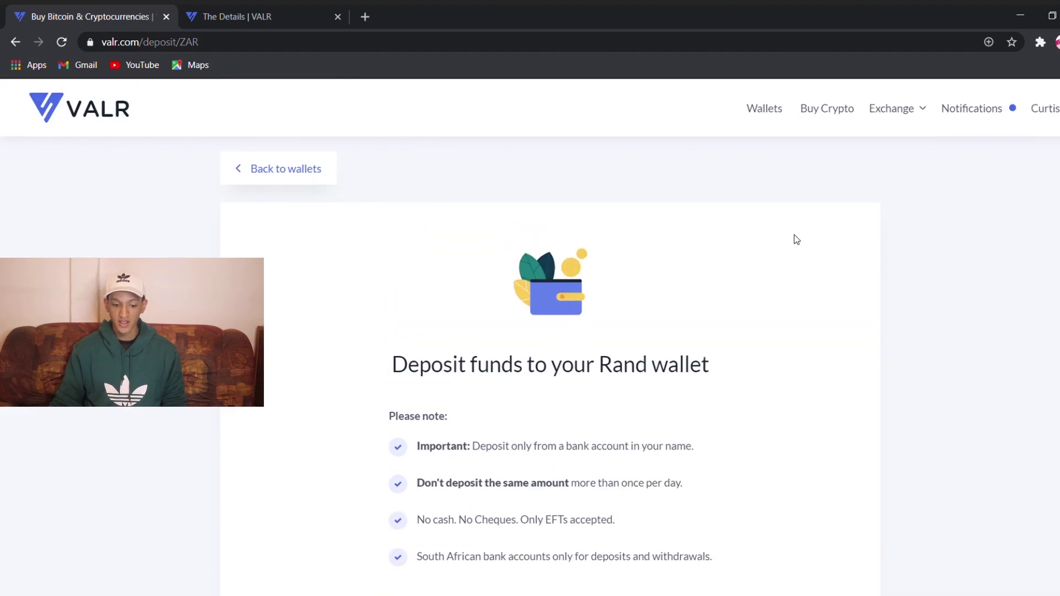
# - Return to the wallets overview, now totalling R1 905.99, and bring up the account menu
pyautogui.click(295, 173)
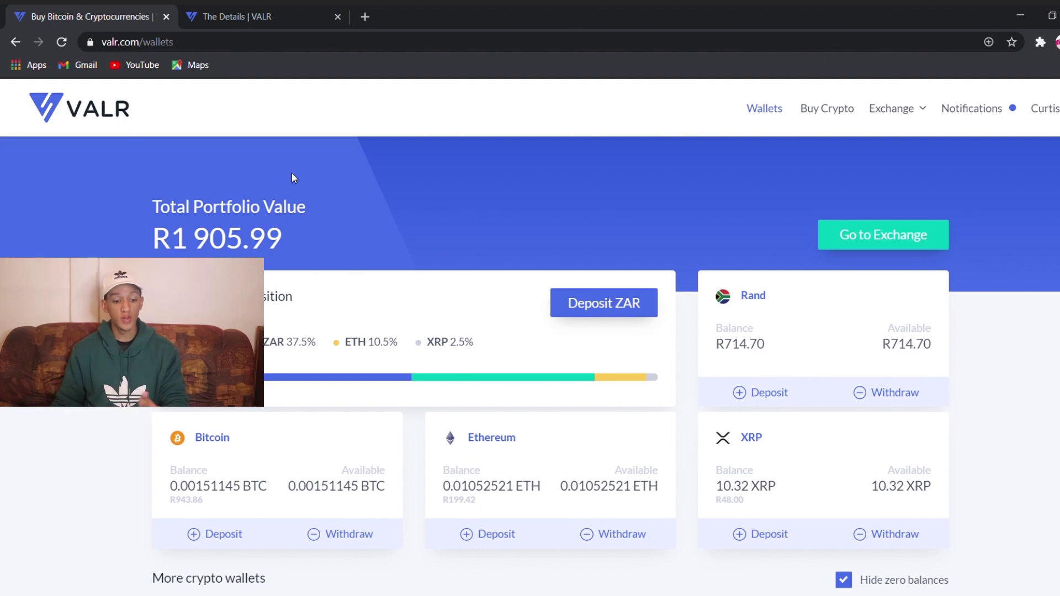
pyautogui.moveTo(289, 240); pyautogui.dragTo(76, 244)
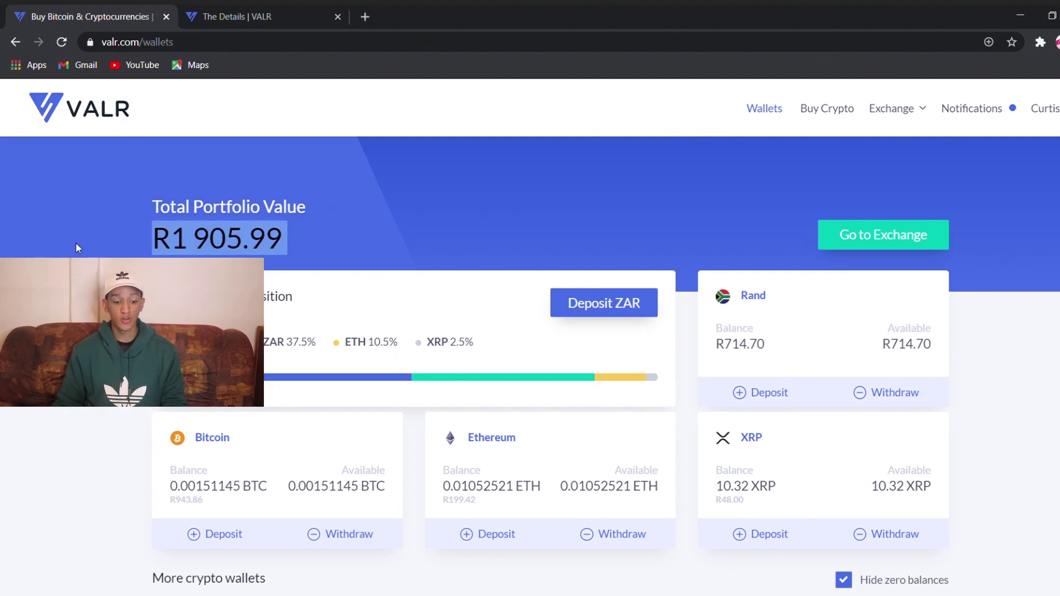
pyautogui.click(309, 231)
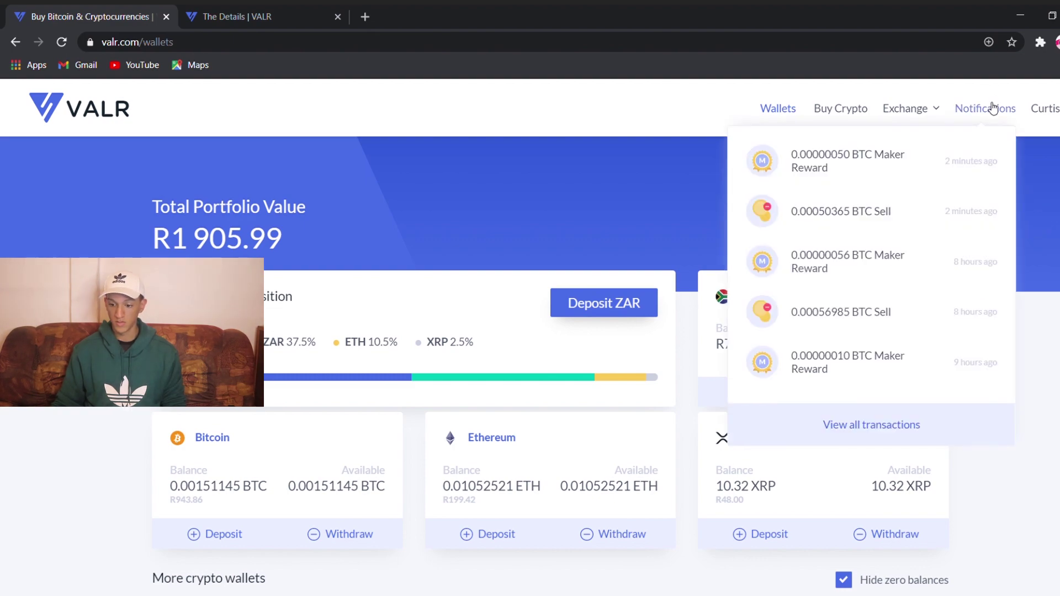
pyautogui.moveTo(1047, 108)
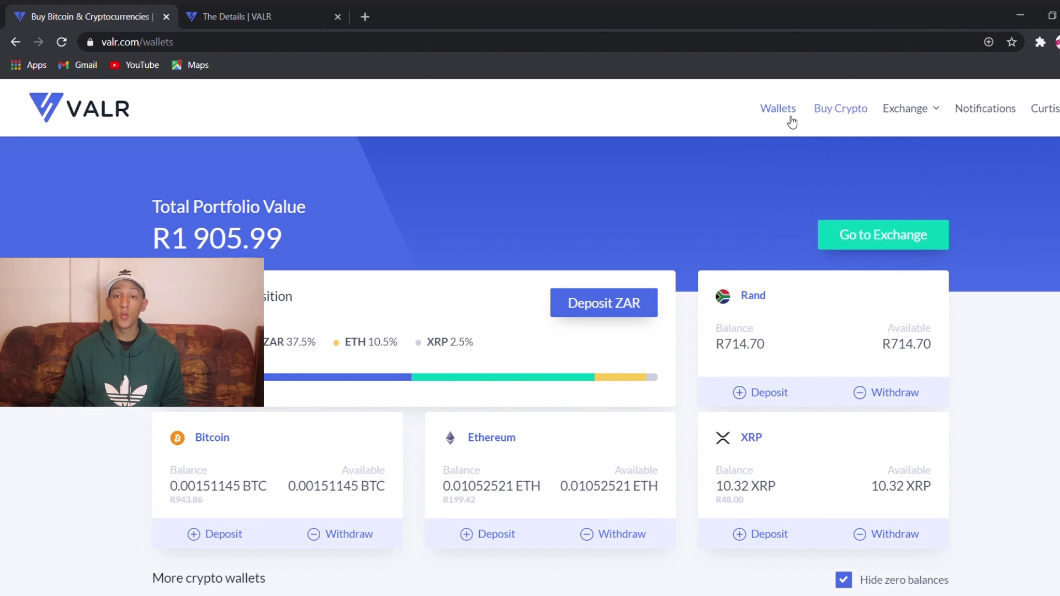
pyautogui.moveTo(921, 123)
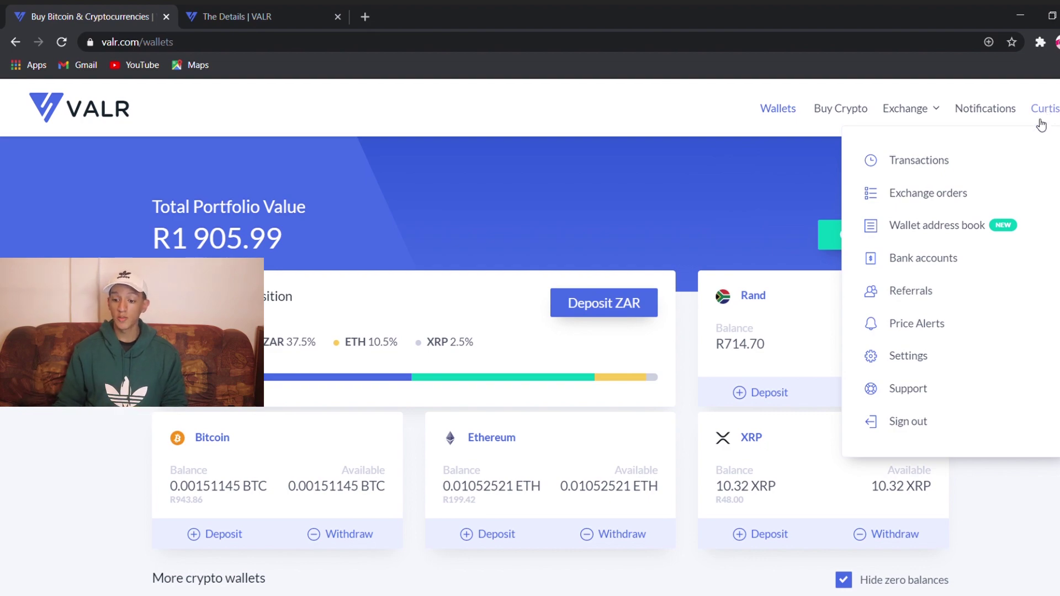
# - Browse the account's transaction history
pyautogui.click(921, 161)
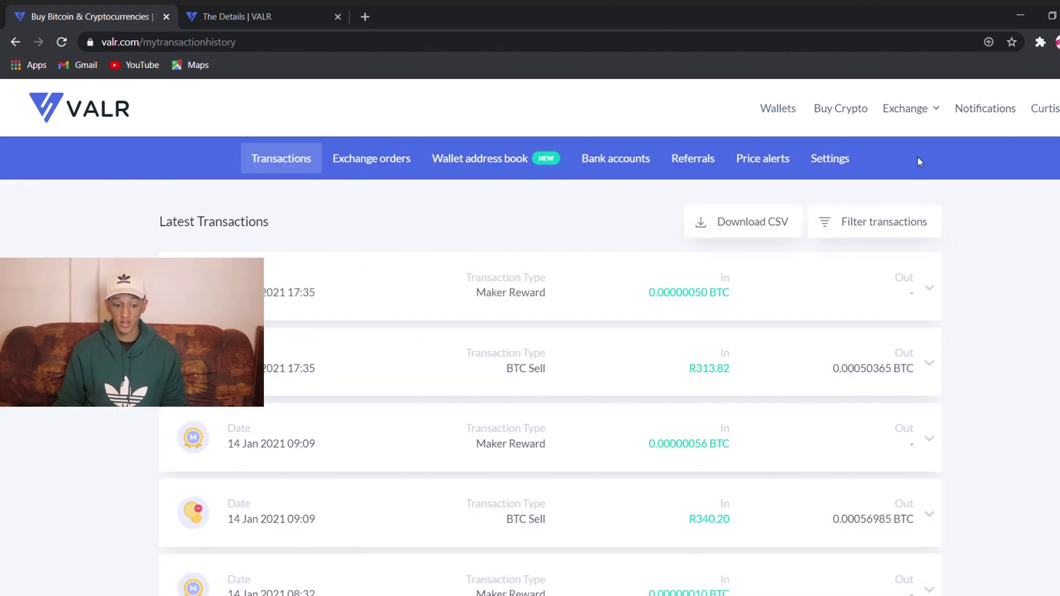
pyautogui.scroll(-4, 707, 239)
pyautogui.scroll(-20, 709, 243)
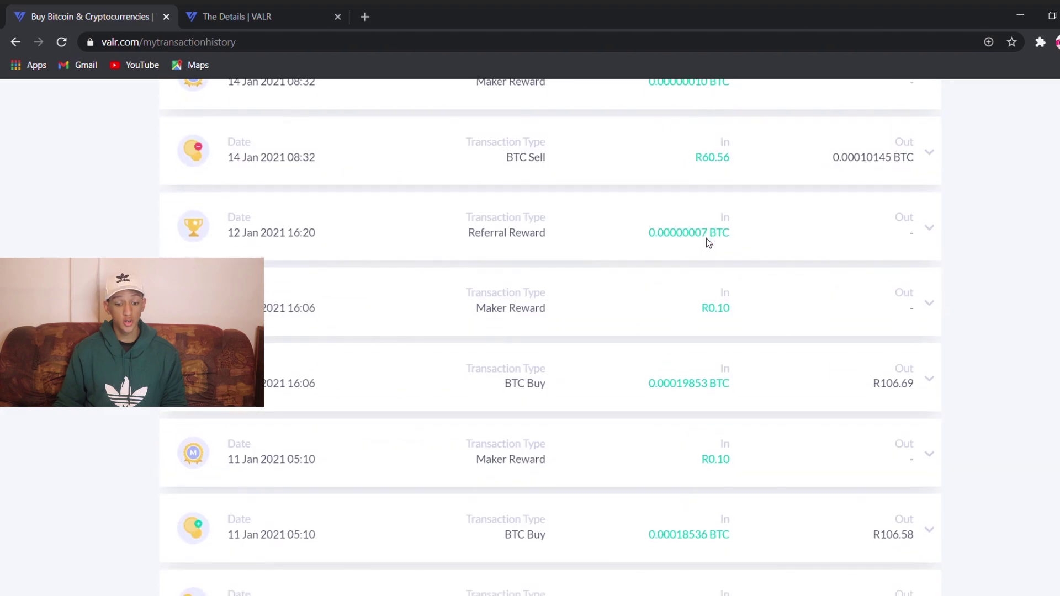
pyautogui.scroll(20, 707, 239)
pyautogui.scroll(15, 705, 234)
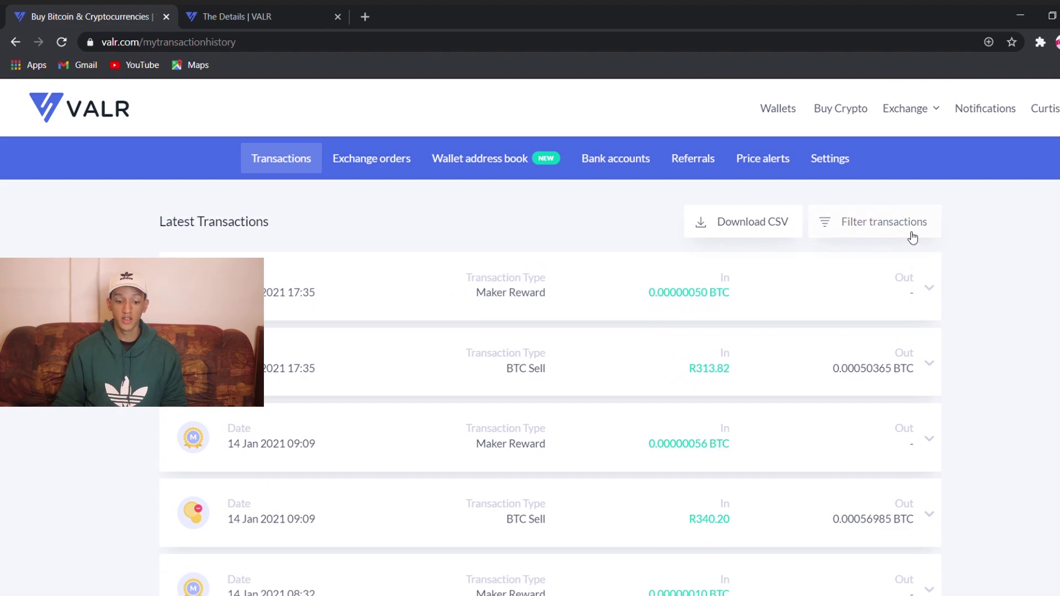
# - Review Exchange orders: no open orders and a list of filled BTC/ZAR buys and sells
pyautogui.click(1041, 117)
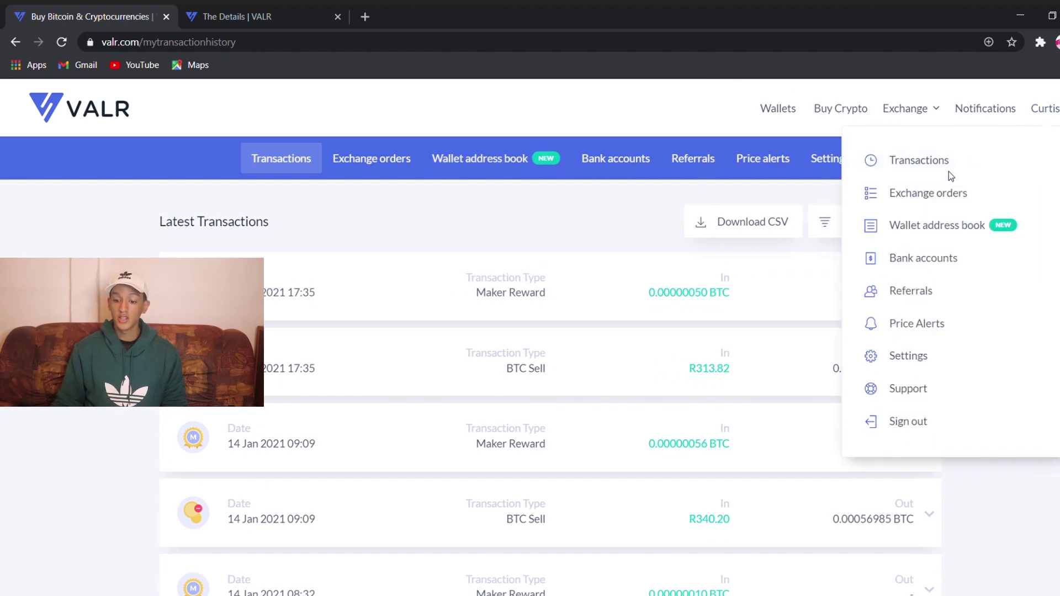
pyautogui.click(929, 194)
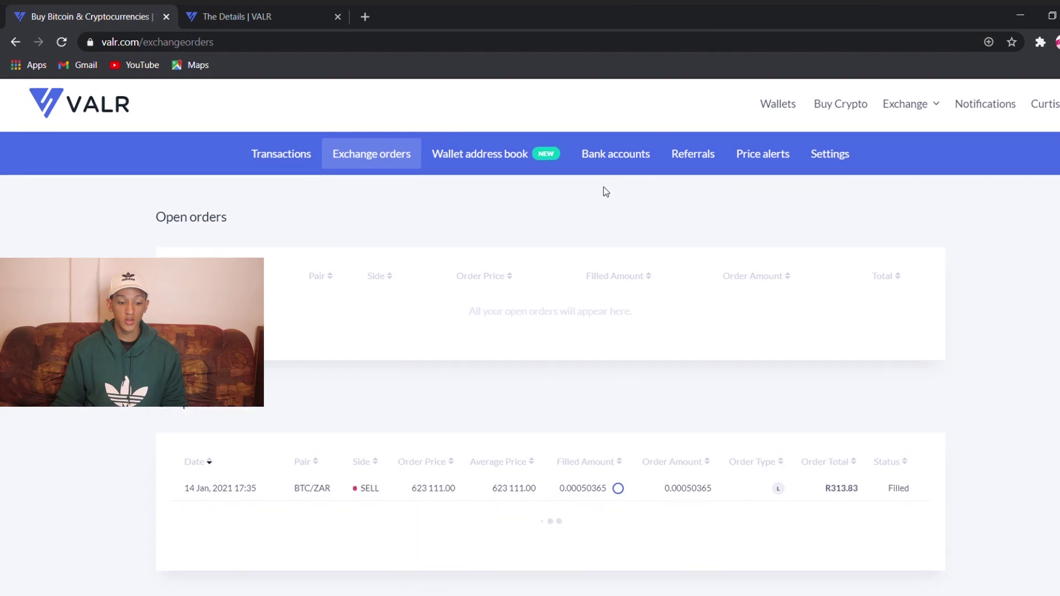
pyautogui.scroll(-1, 520, 264)
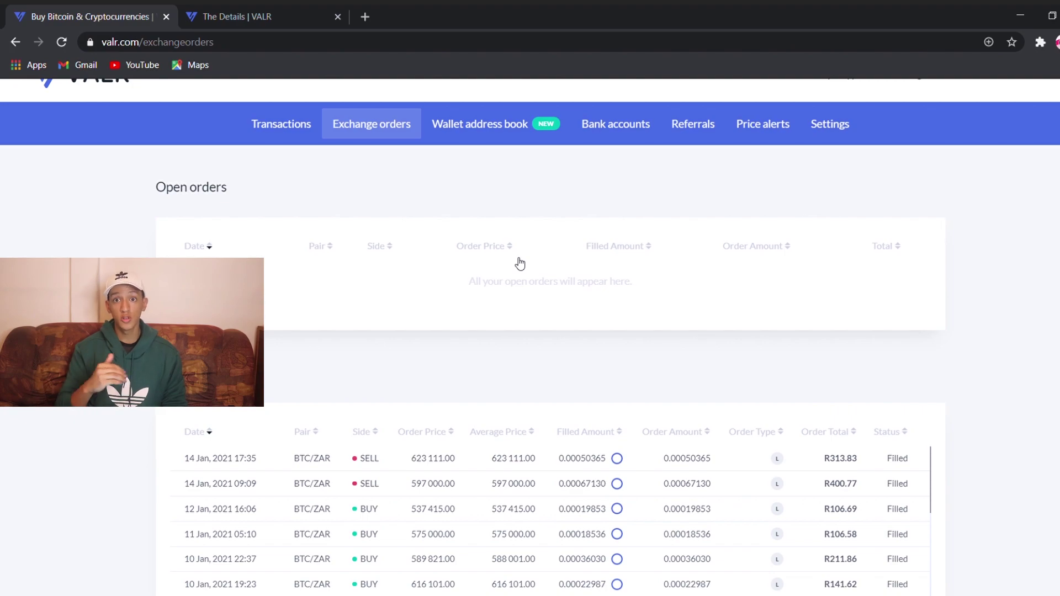
pyautogui.scroll(-10, 519, 264)
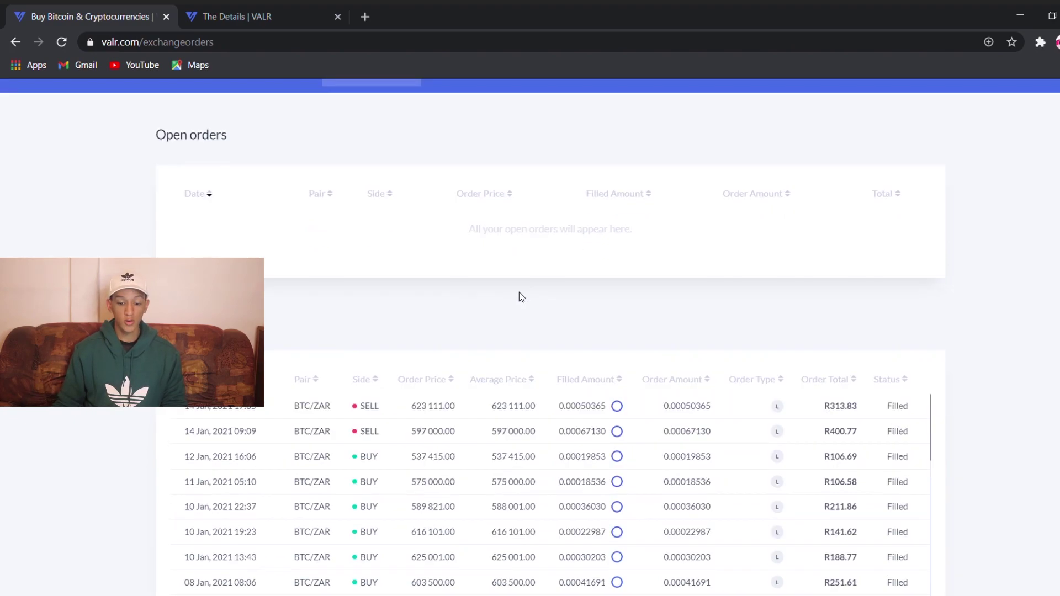
pyautogui.scroll(10, 562, 319)
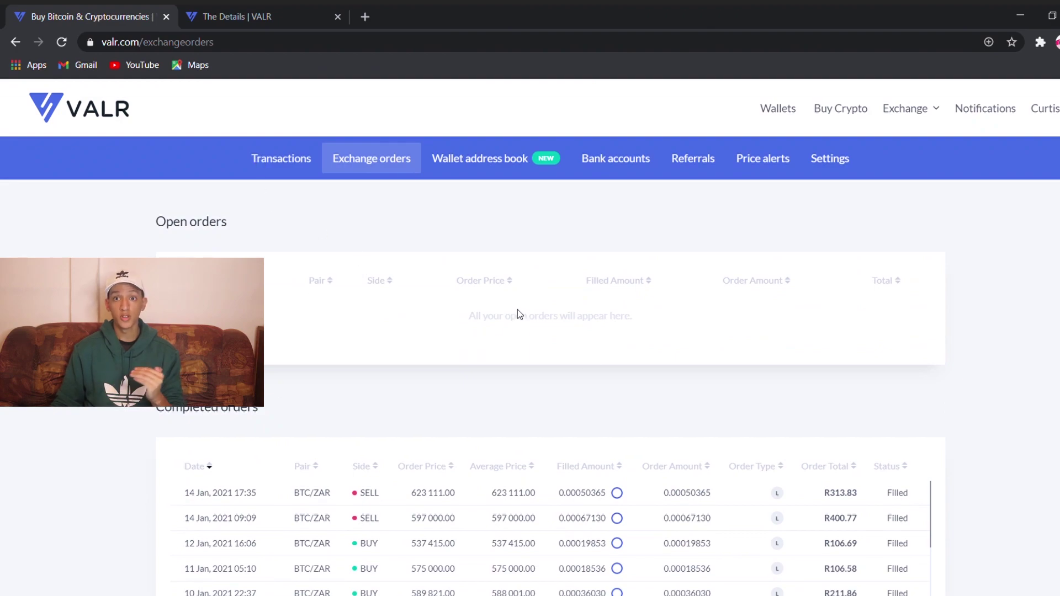
# - Open the empty wallet address book, preview the new-address form, then cancel it
pyautogui.click(1046, 117)
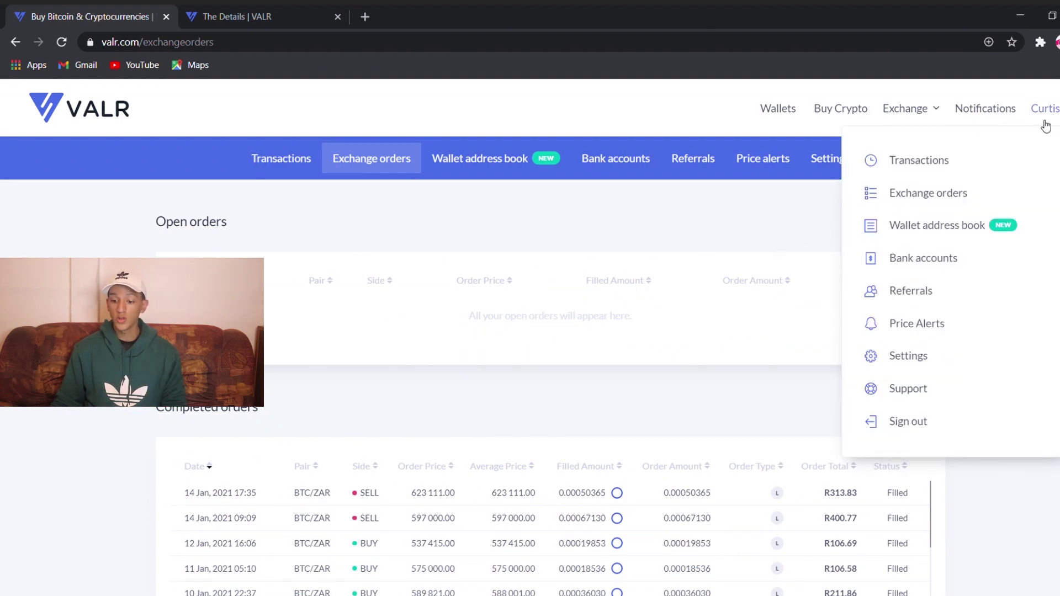
pyautogui.click(927, 232)
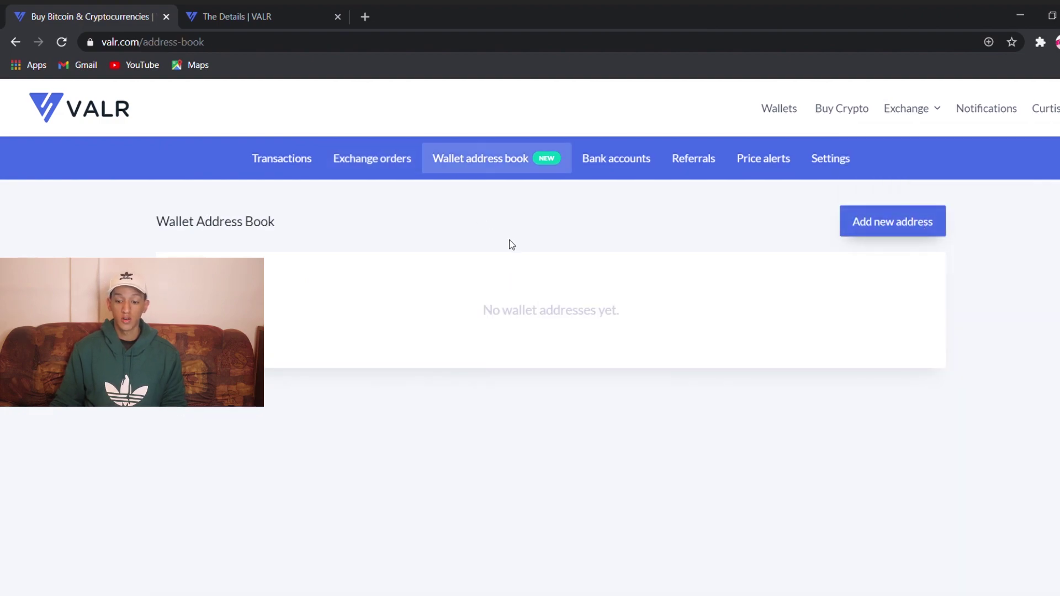
pyautogui.click(878, 225)
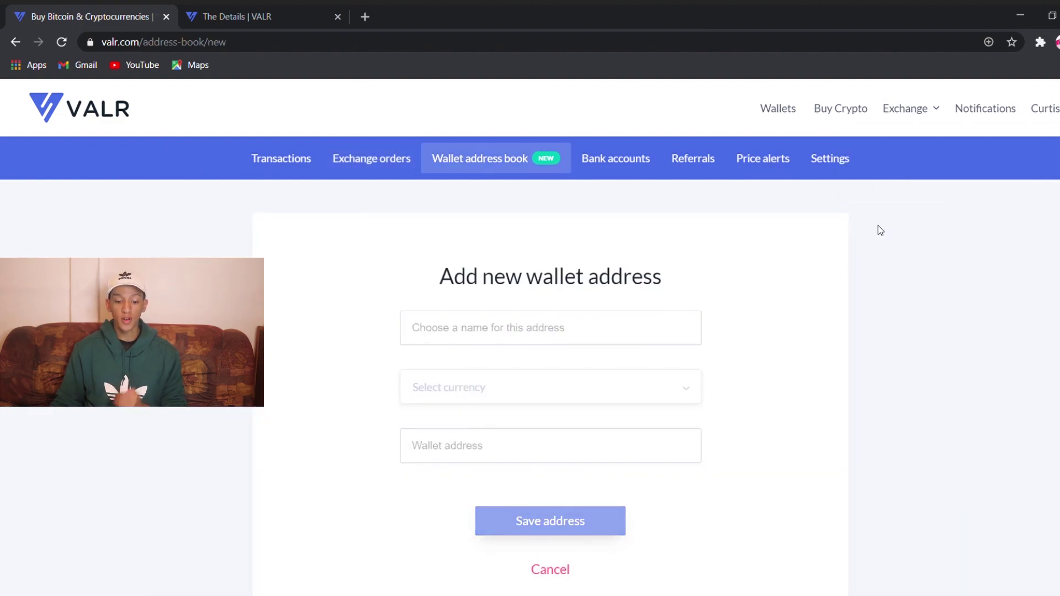
pyautogui.click(601, 327)
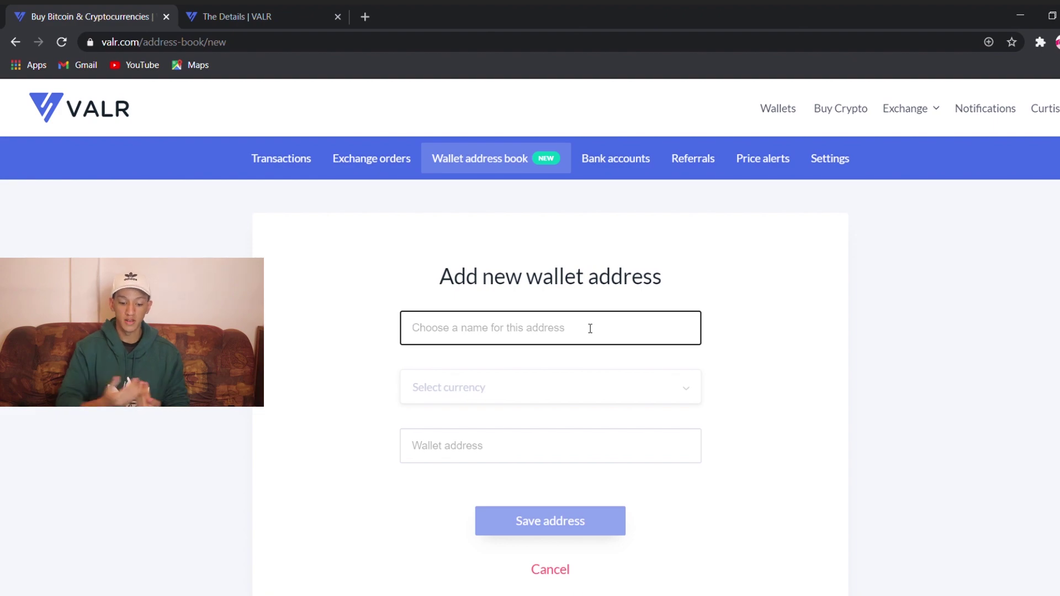
pyautogui.click(543, 570)
pyautogui.click(1052, 109)
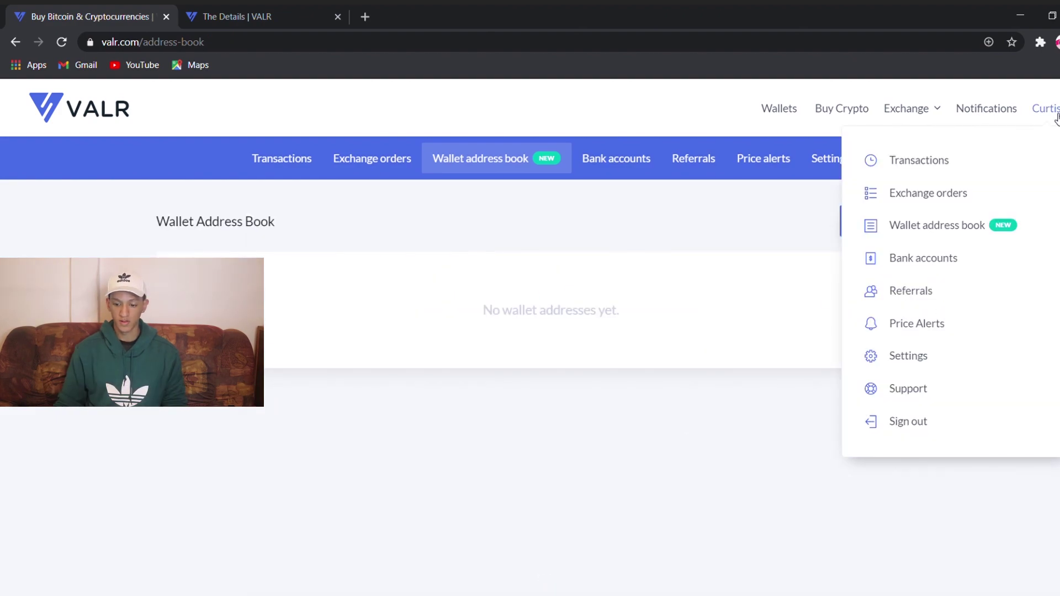
# - Go to Bank accounts, look over the link-another-account form, and cancel back to the single linked account
pyautogui.click(914, 266)
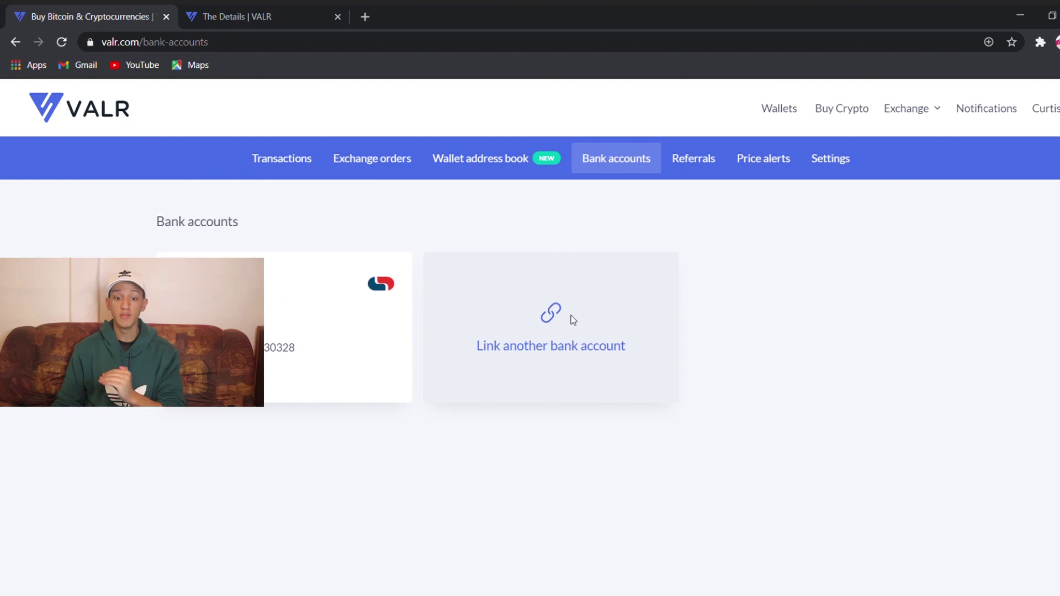
pyautogui.click(564, 347)
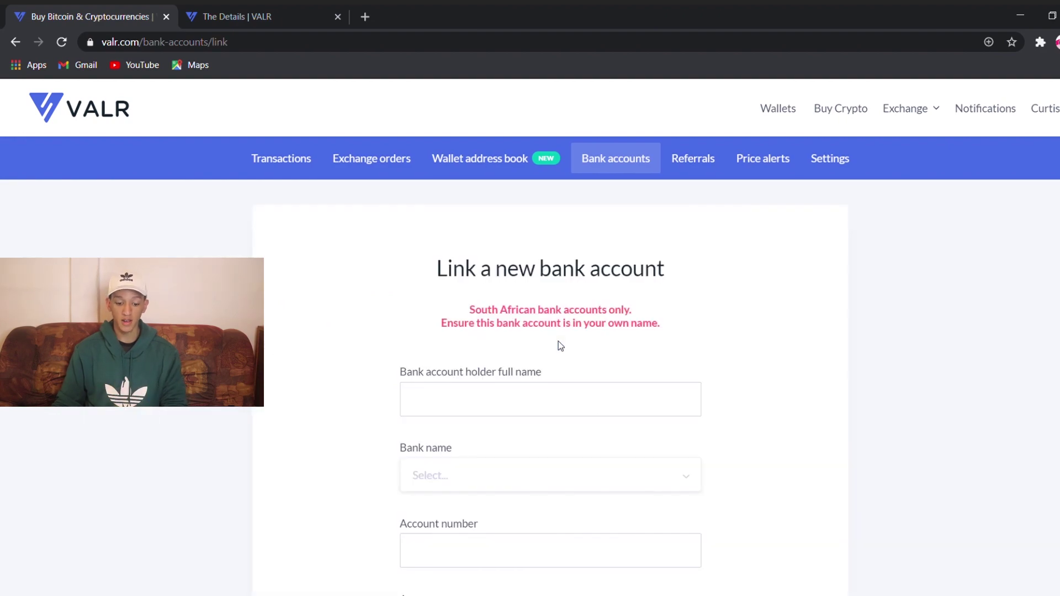
pyautogui.scroll(-3, 561, 398)
pyautogui.click(497, 270)
pyautogui.scroll(-4, 495, 271)
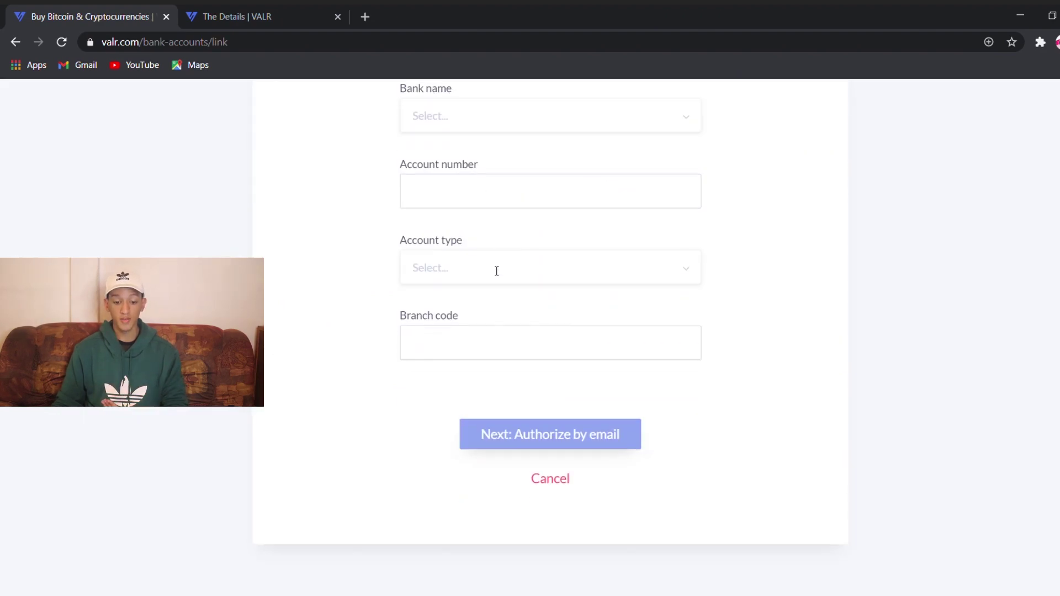
pyautogui.scroll(2, 519, 353)
pyautogui.scroll(-1, 550, 464)
pyautogui.scroll(-2, 545, 475)
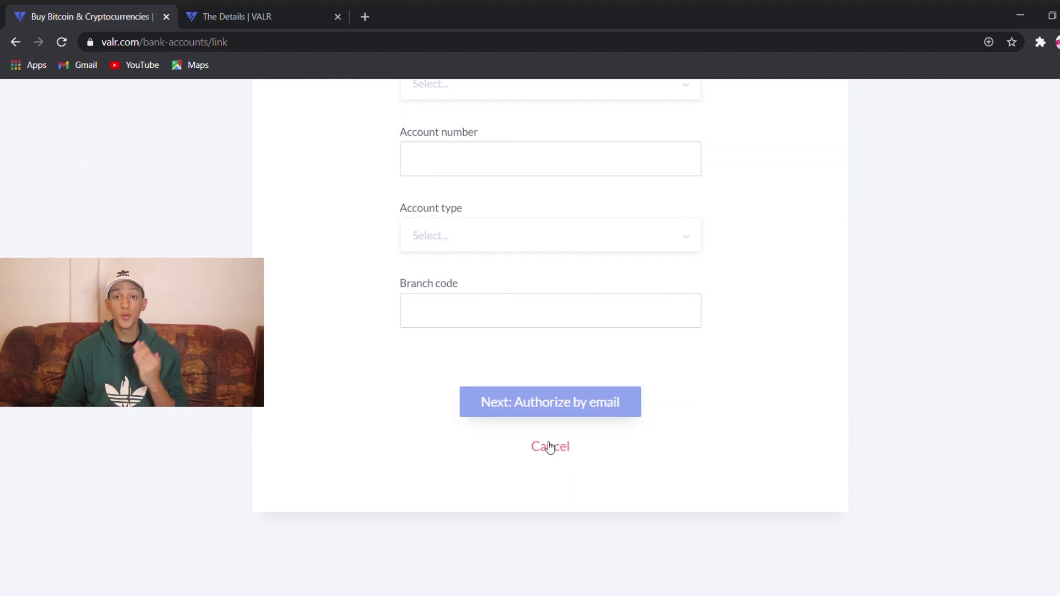
pyautogui.click(547, 445)
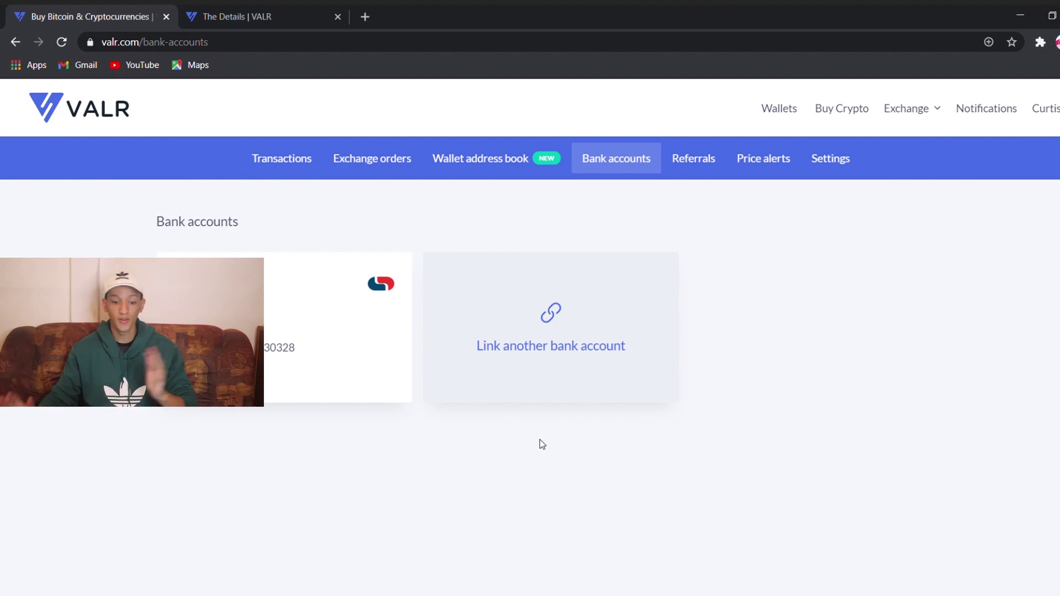
# - Open the Referrals page showing 5 friends referred and referral level 3
pyautogui.moveTo(1056, 111)
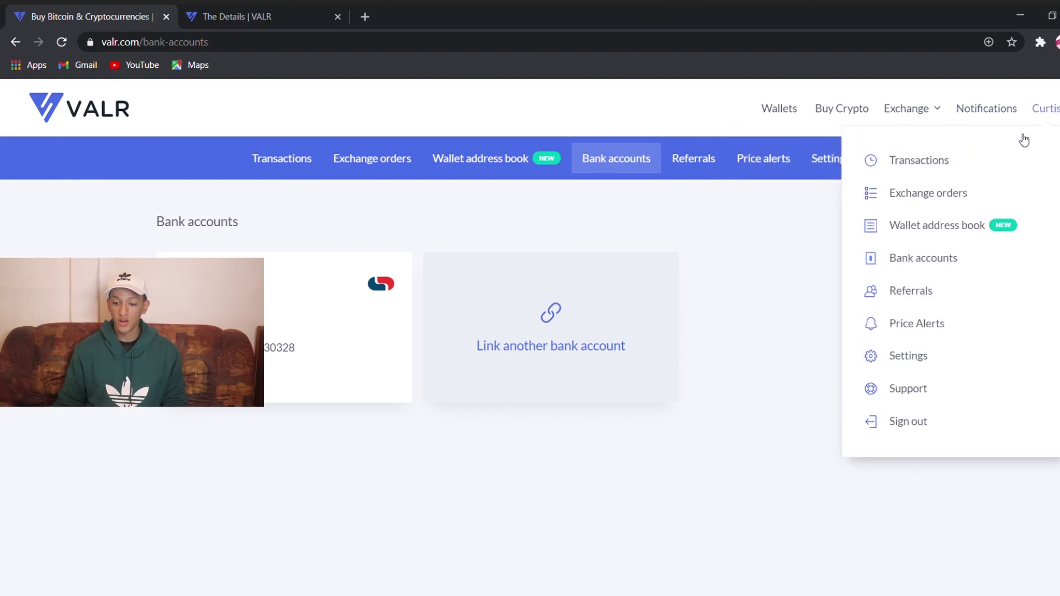
pyautogui.click(903, 294)
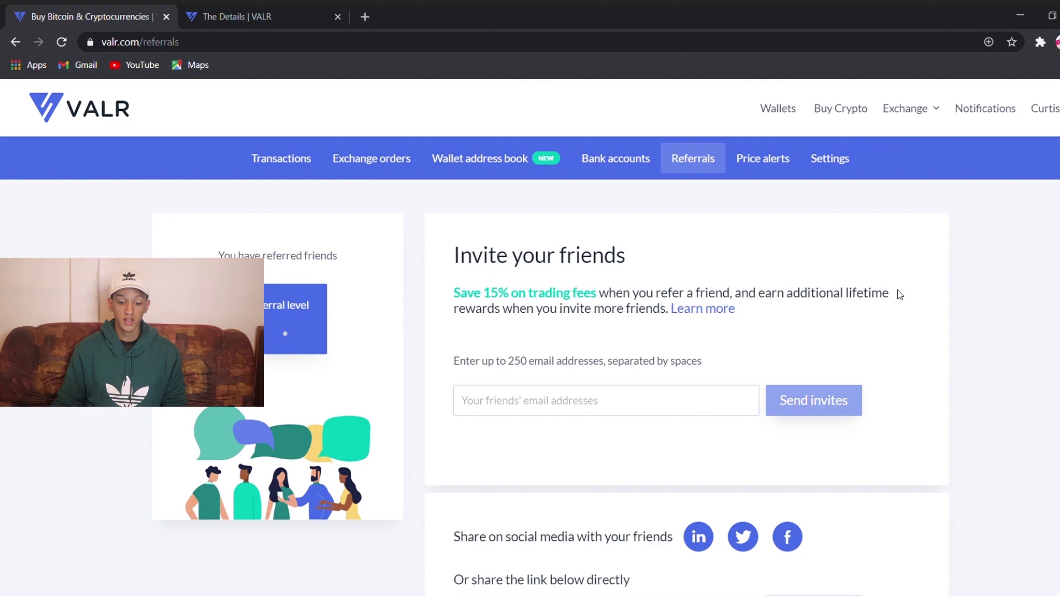
pyautogui.scroll(-1, 439, 261)
pyautogui.scroll(1, 732, 279)
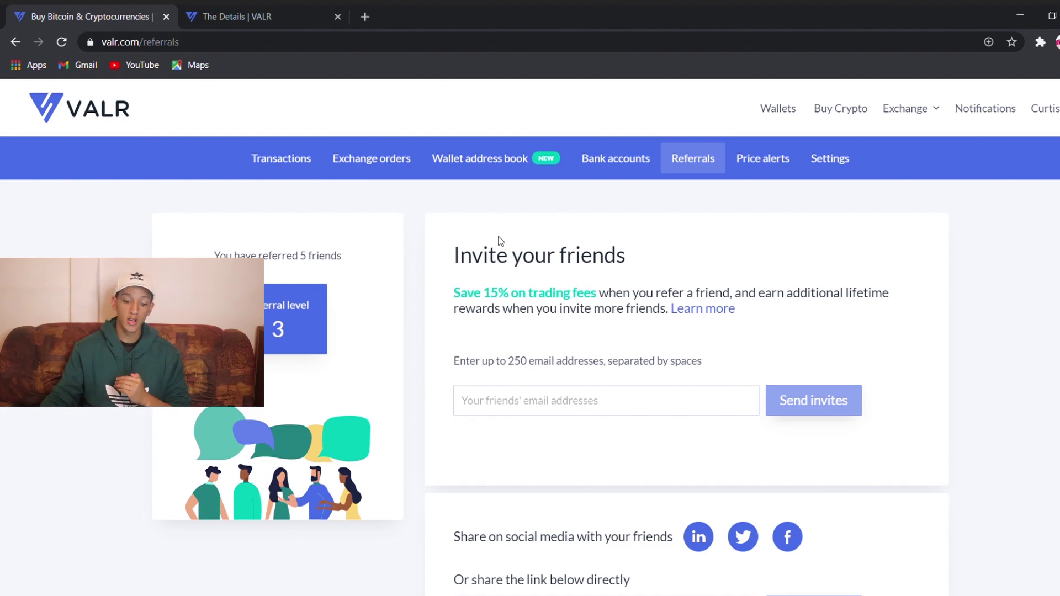
pyautogui.scroll(-5, 549, 241)
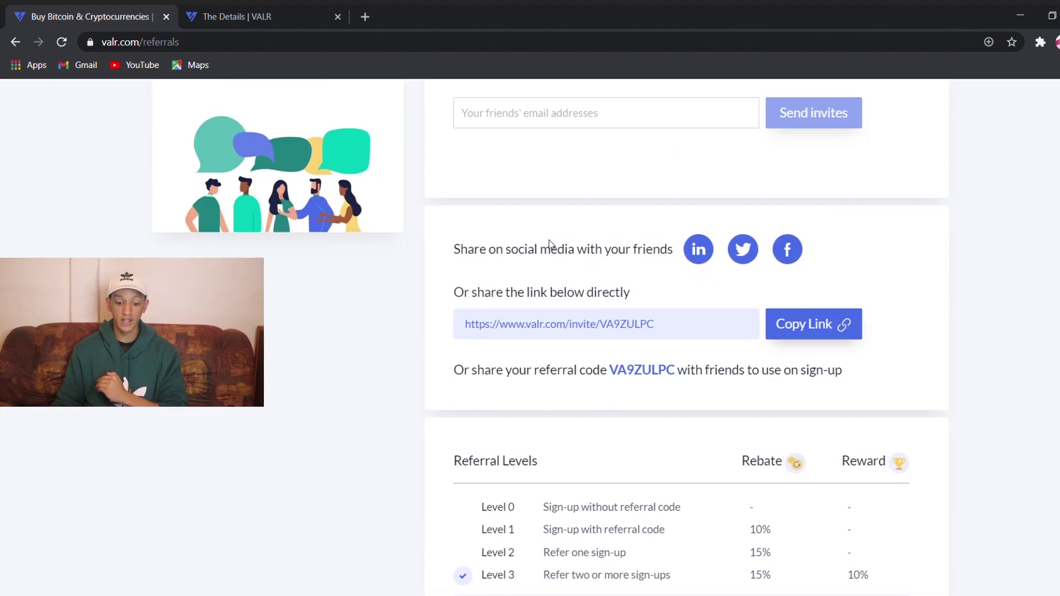
pyautogui.scroll(-3, 549, 240)
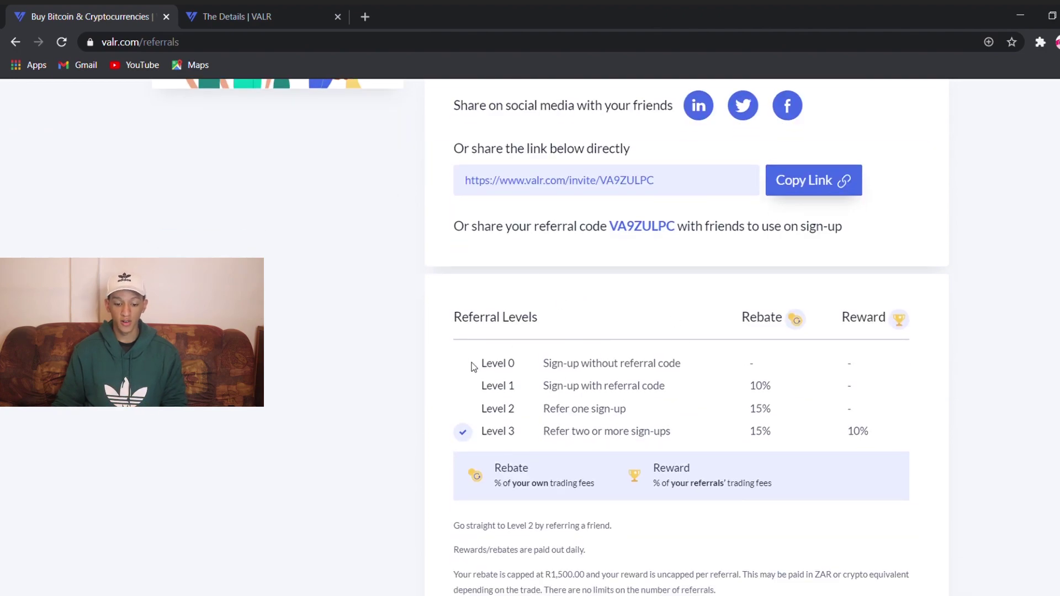
# - Go through the Referral Levels rebate and reward table and the referral code, then return to the top
pyautogui.moveTo(471, 365); pyautogui.dragTo(691, 367)
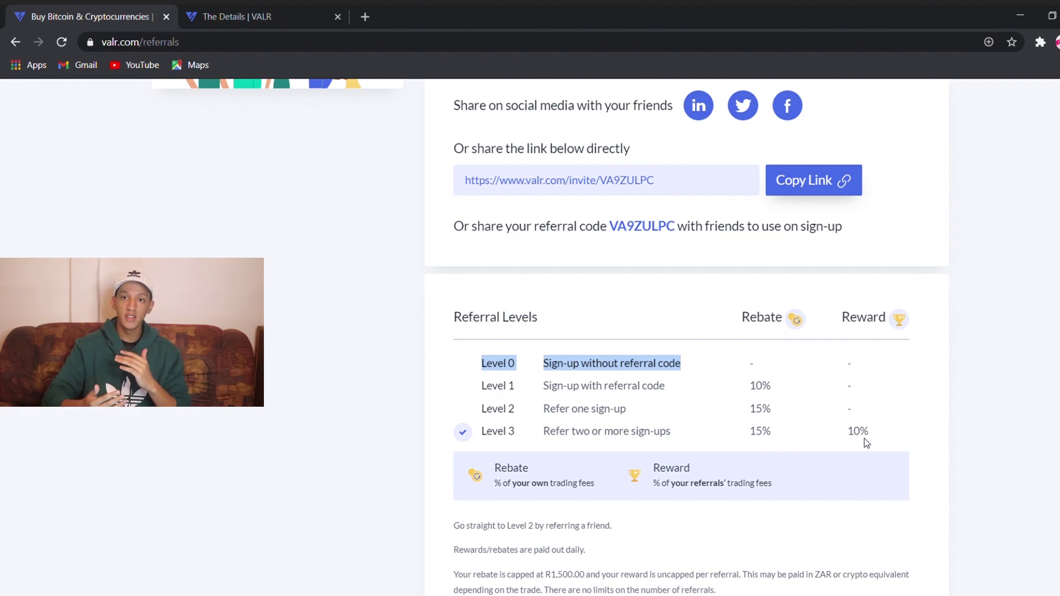
pyautogui.scroll(-2, 855, 443)
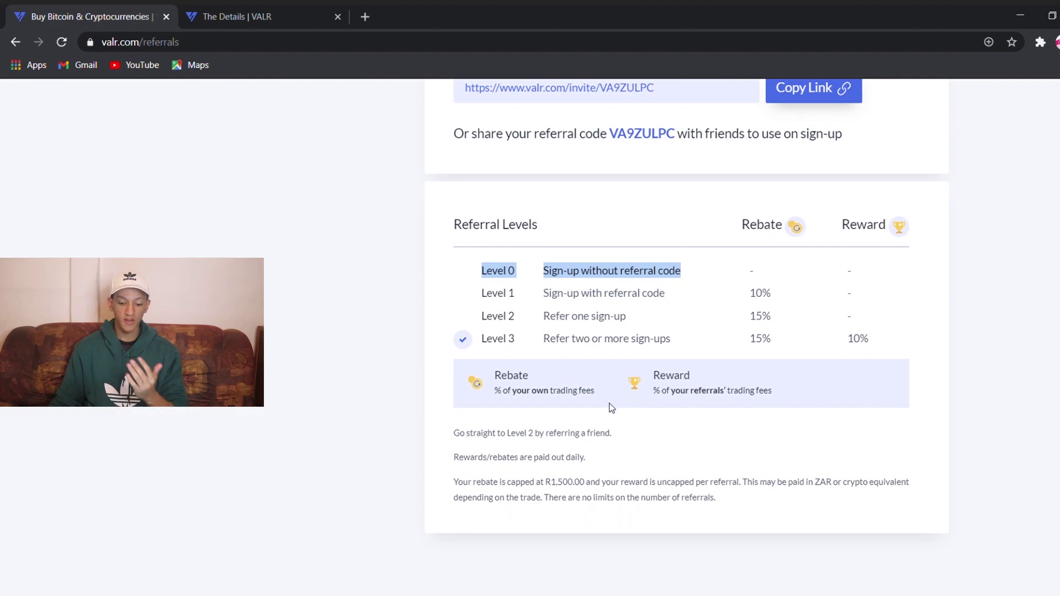
pyautogui.scroll(4, 578, 450)
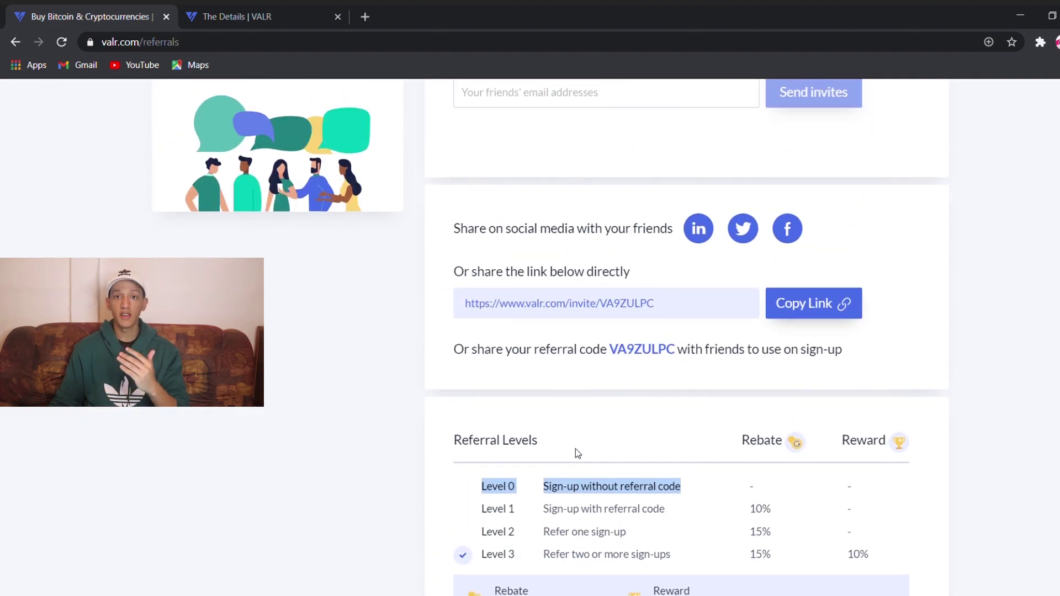
pyautogui.moveTo(615, 358); pyautogui.dragTo(661, 358)
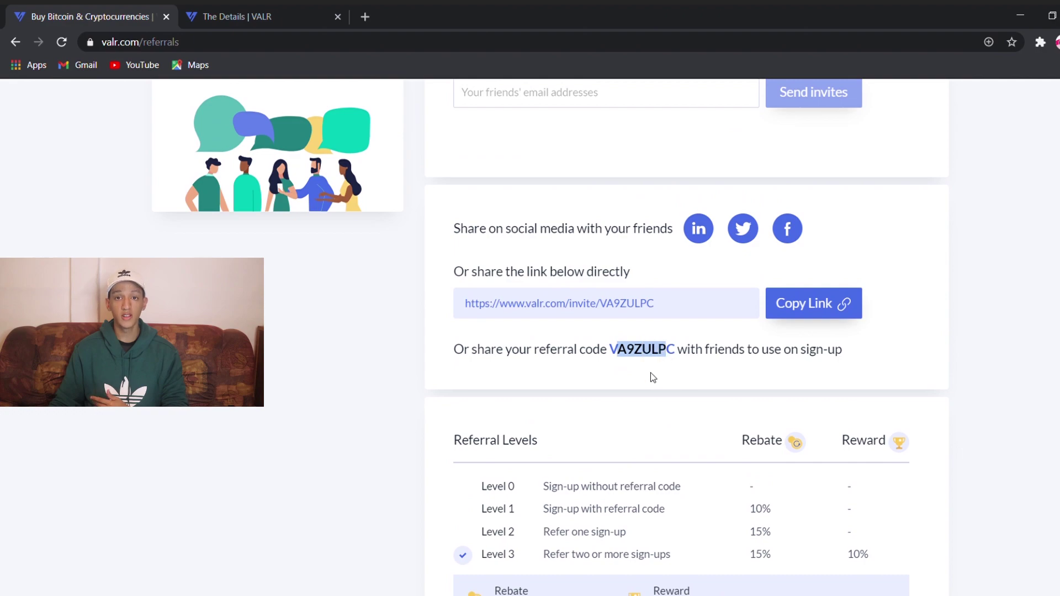
pyautogui.click(654, 378)
pyautogui.scroll(5, 629, 379)
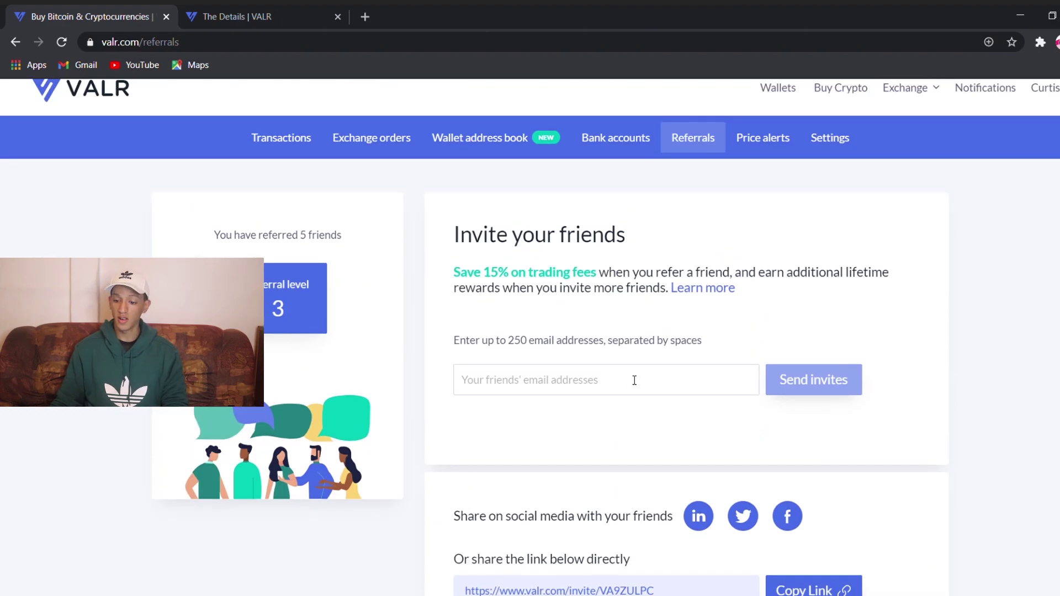
pyautogui.scroll(1, 634, 381)
pyautogui.click(1049, 102)
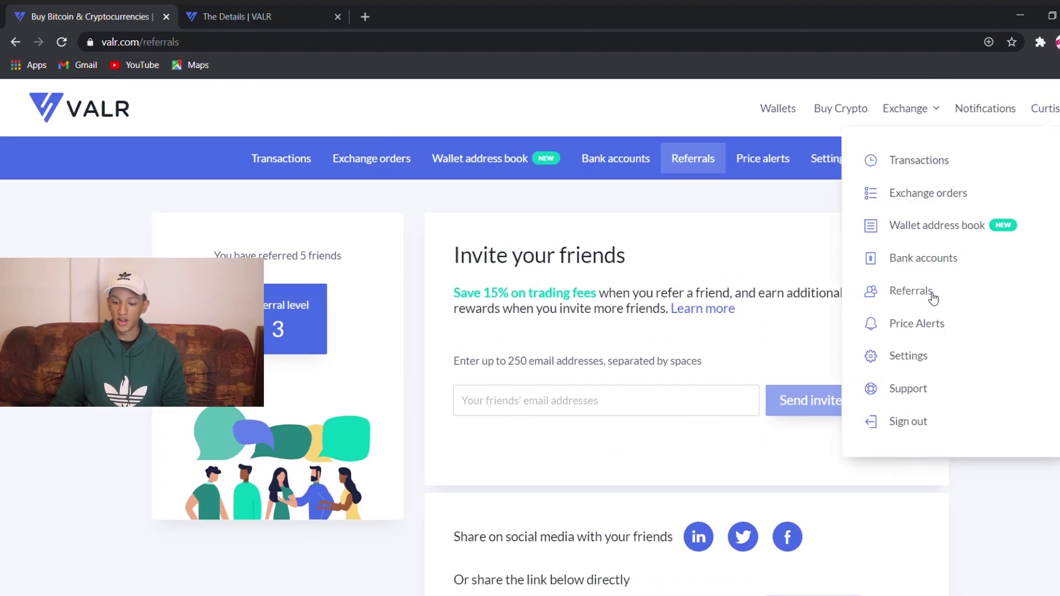
# - Start a new price alert for 1 BTC with the Above condition
pyautogui.click(918, 330)
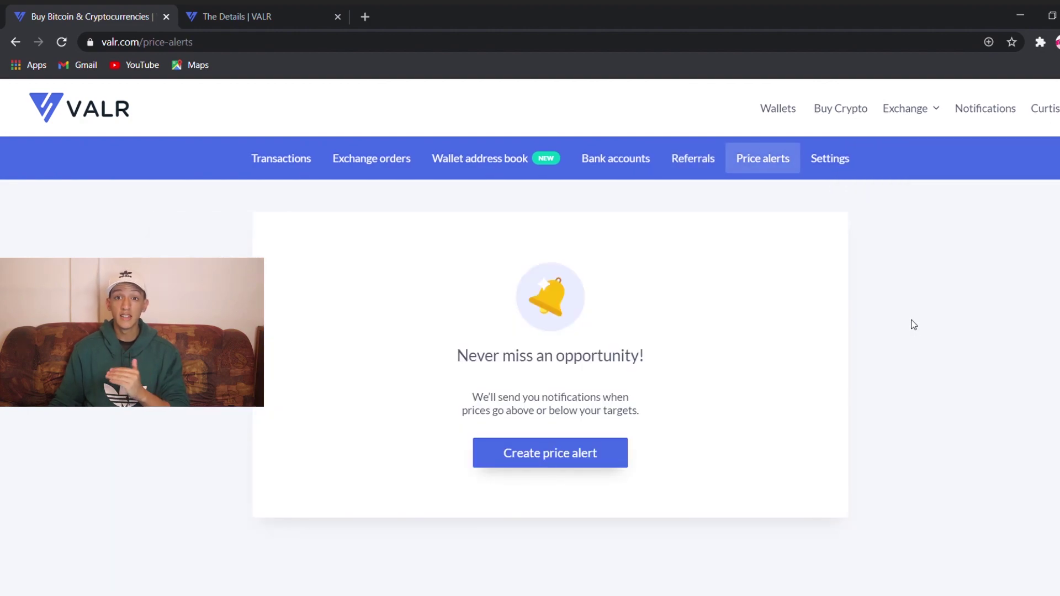
pyautogui.click(598, 441)
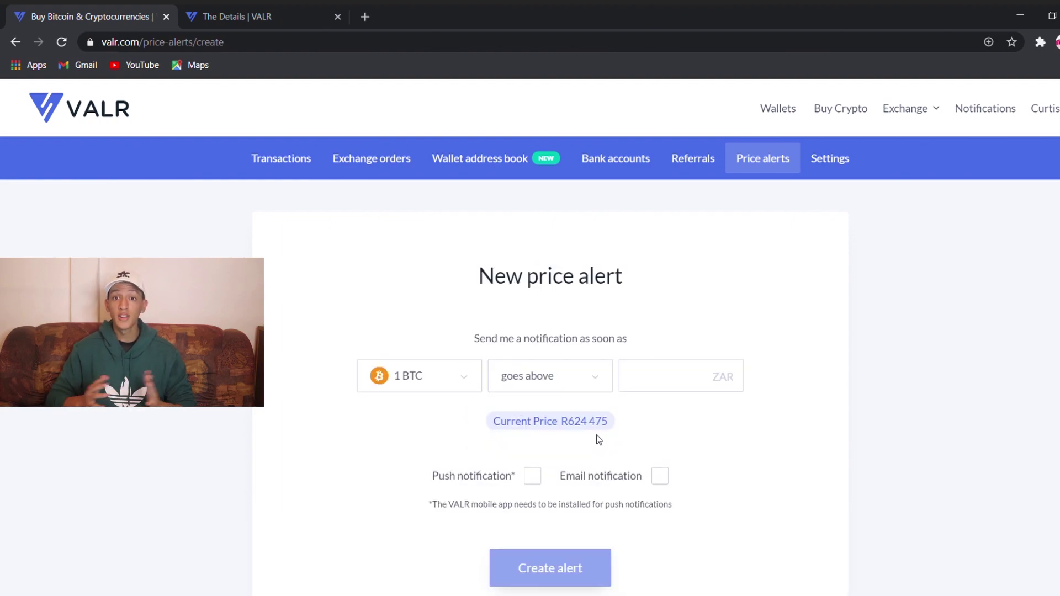
pyautogui.click(472, 380)
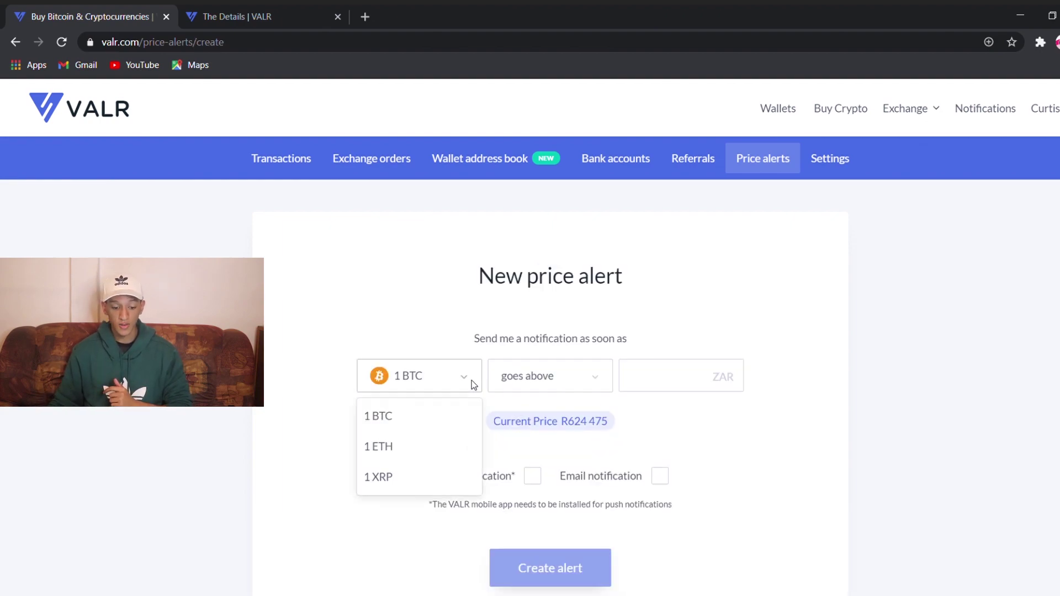
pyautogui.click(472, 380)
pyautogui.click(547, 371)
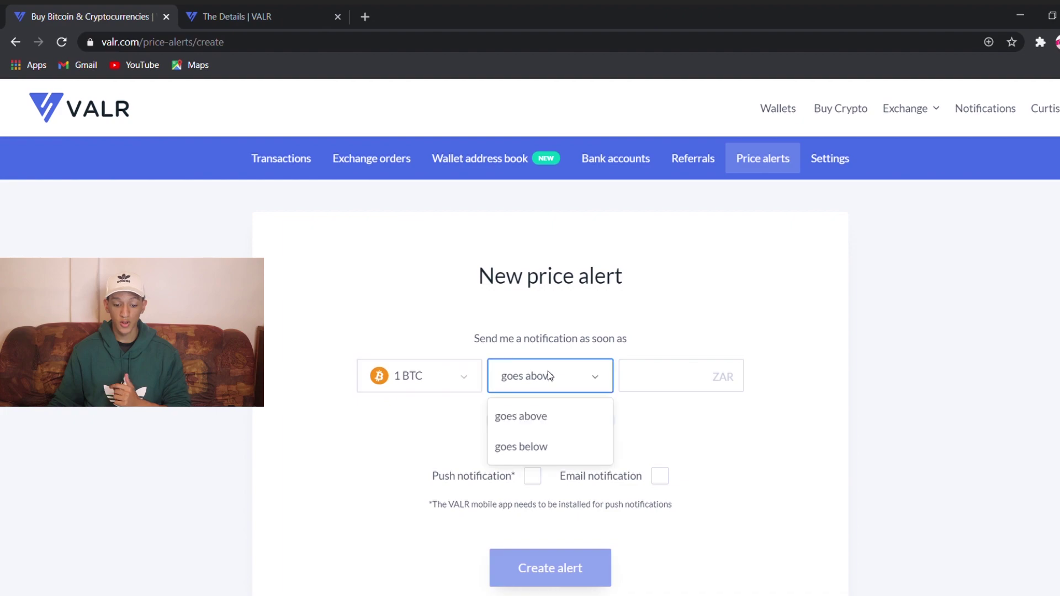
pyautogui.click(534, 420)
# - Set the target to 700000 ZAR, enable push and email notifications, and create the alert
pyautogui.click(718, 370)
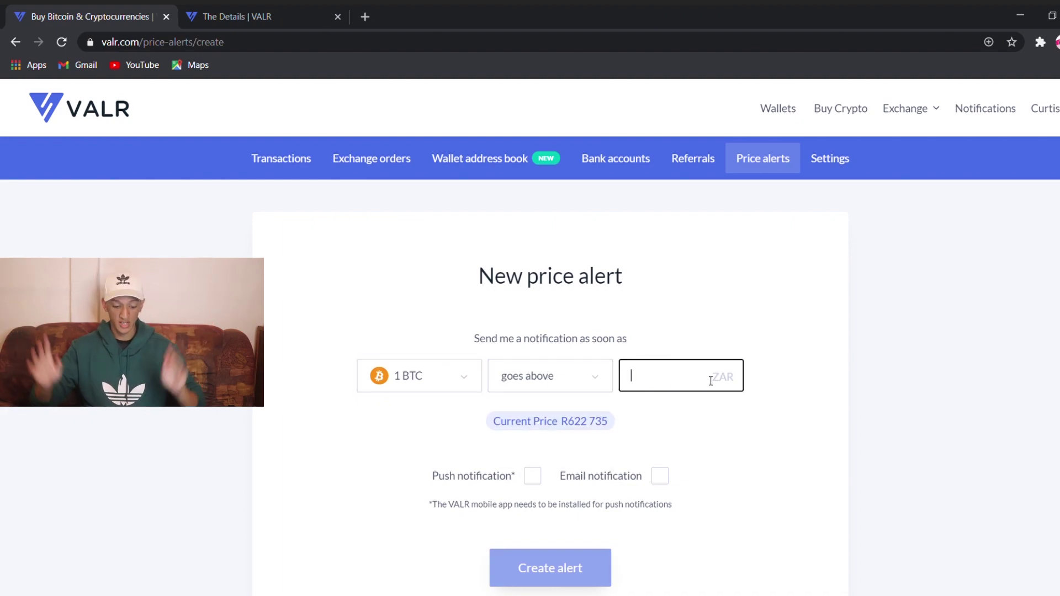
pyautogui.write('600')
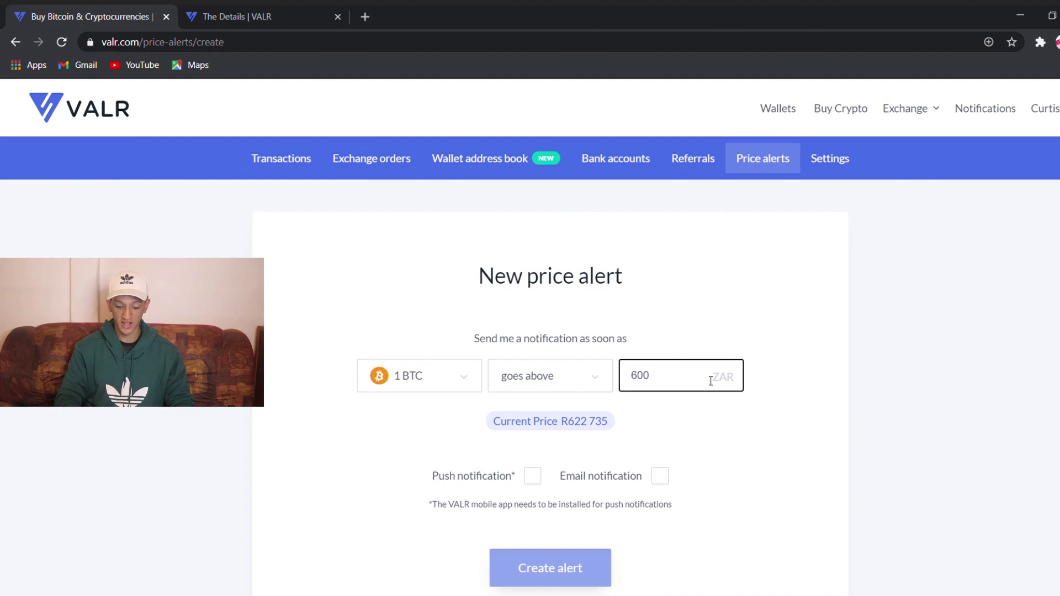
pyautogui.press('BackSpace')
pyautogui.press('BackSpace')
pyautogui.press('BackSpace')
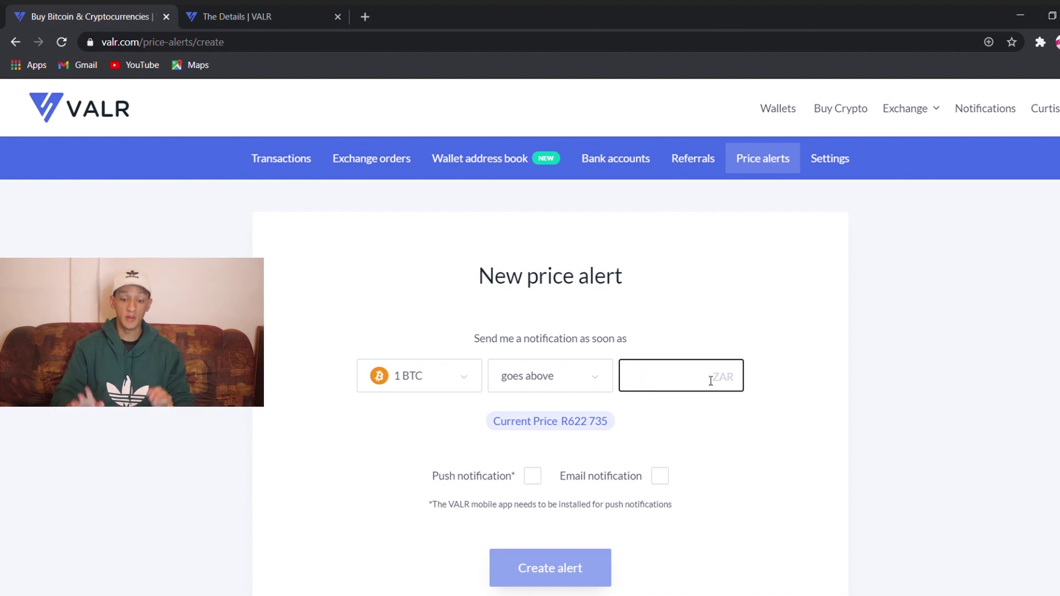
pyautogui.write('700')
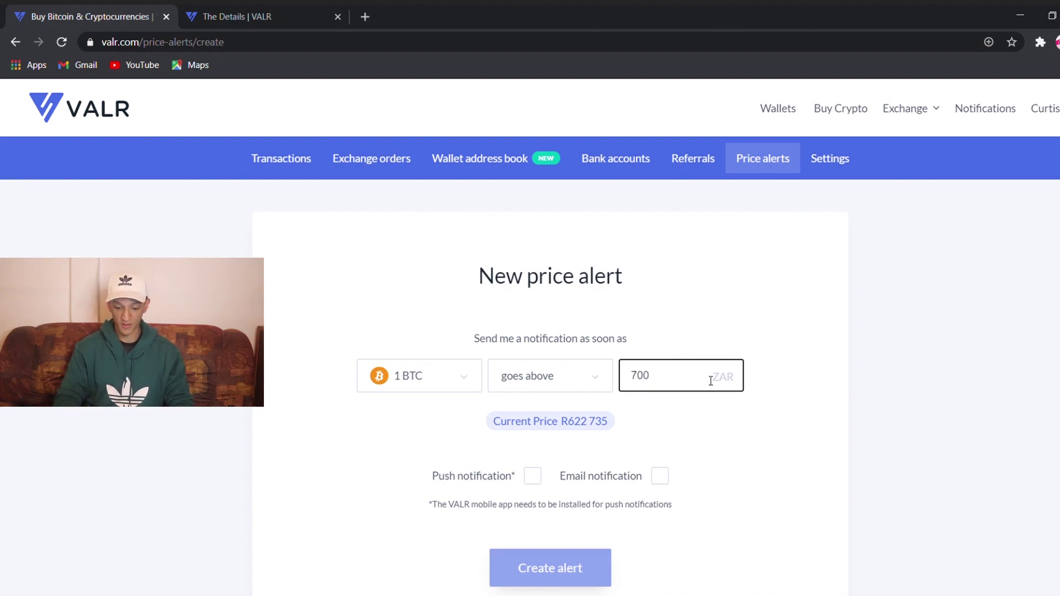
pyautogui.write('000')
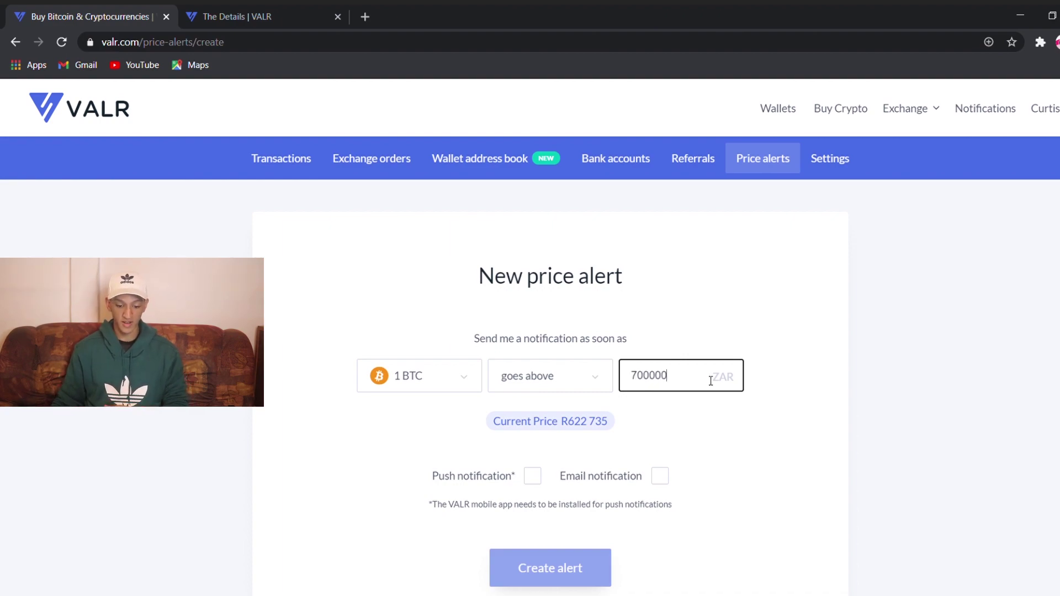
pyautogui.click(533, 476)
pyautogui.scroll(-1, 602, 481)
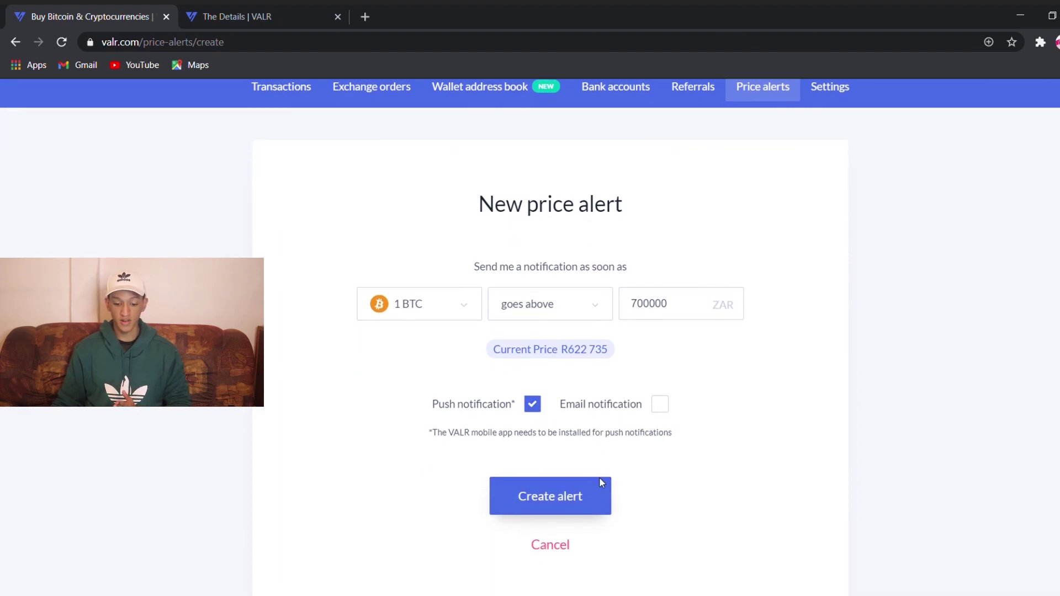
pyautogui.click(660, 404)
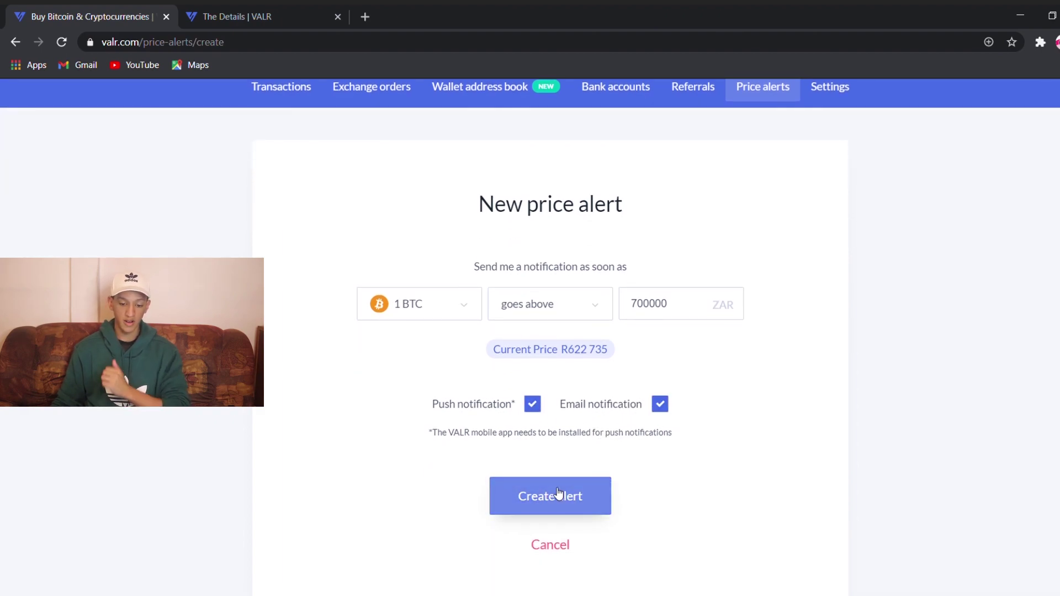
pyautogui.click(557, 494)
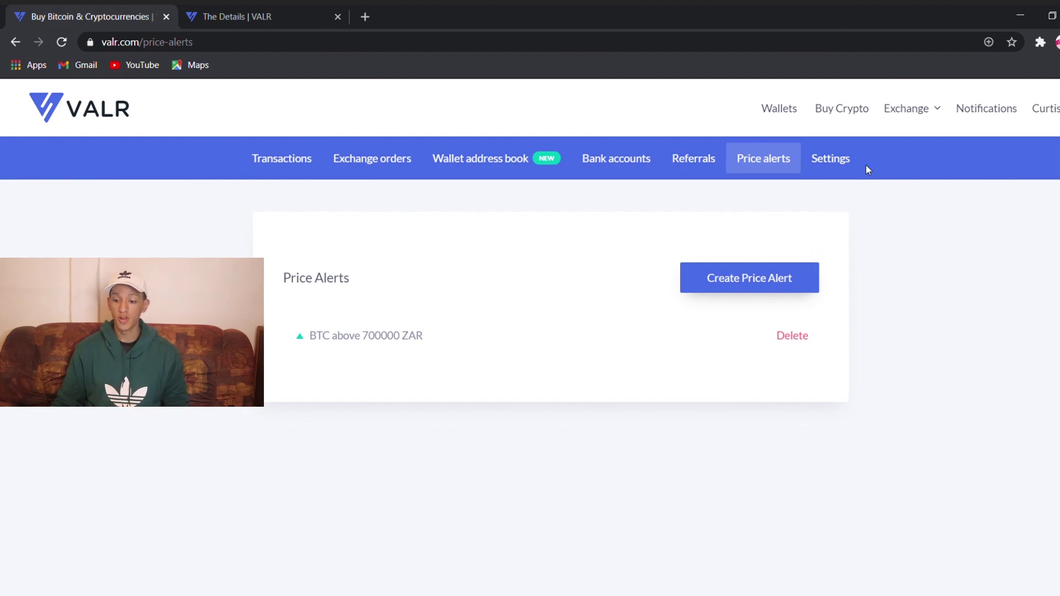
# - Open Settings and view the Security section with password, two-factor authentication and devices
pyautogui.moveTo(1042, 111)
pyautogui.click(905, 357)
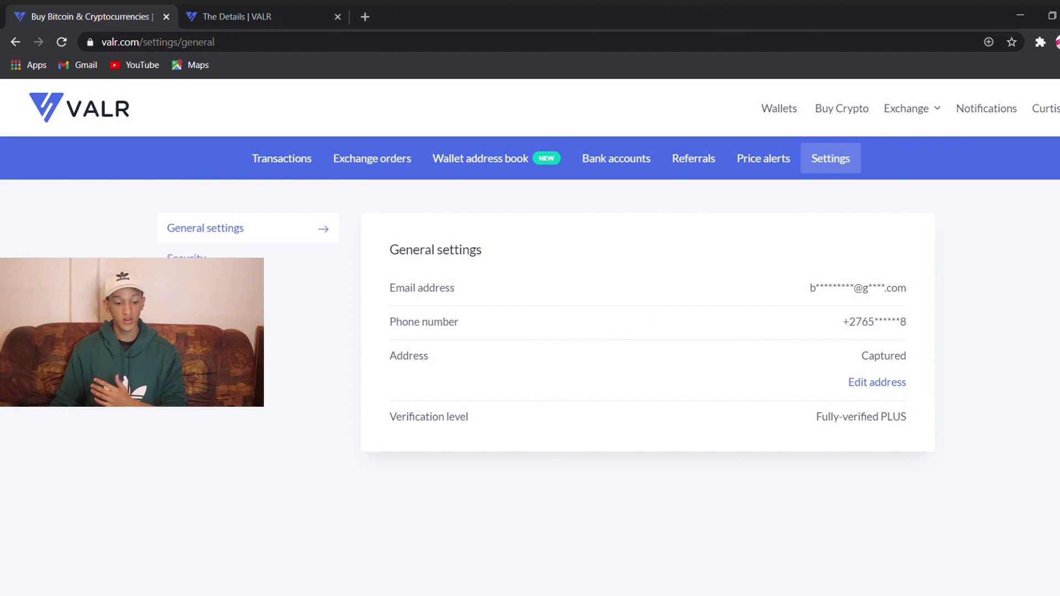
pyautogui.click(187, 258)
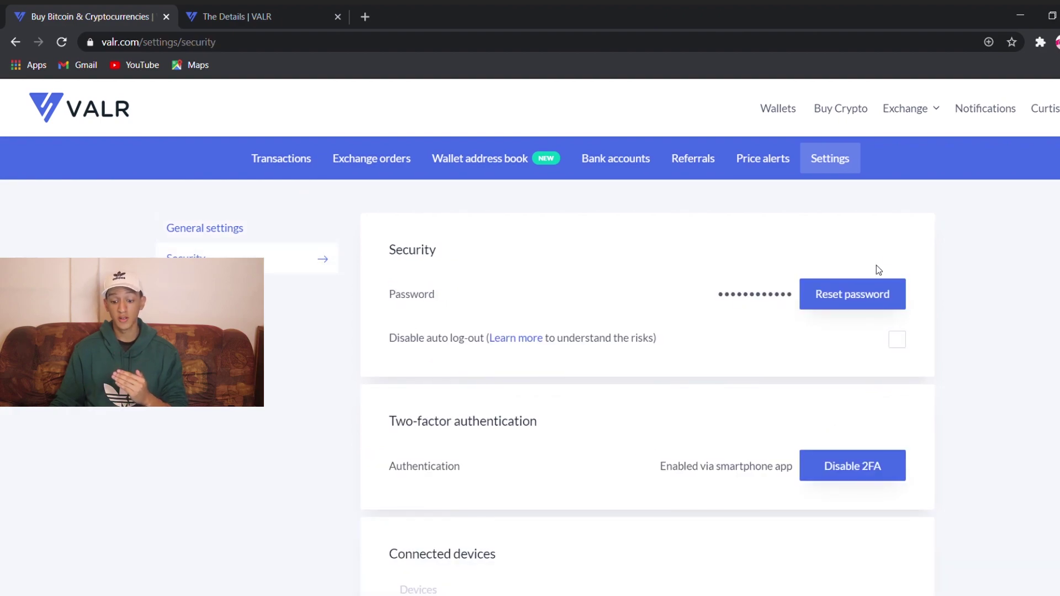
pyautogui.scroll(-2, 983, 322)
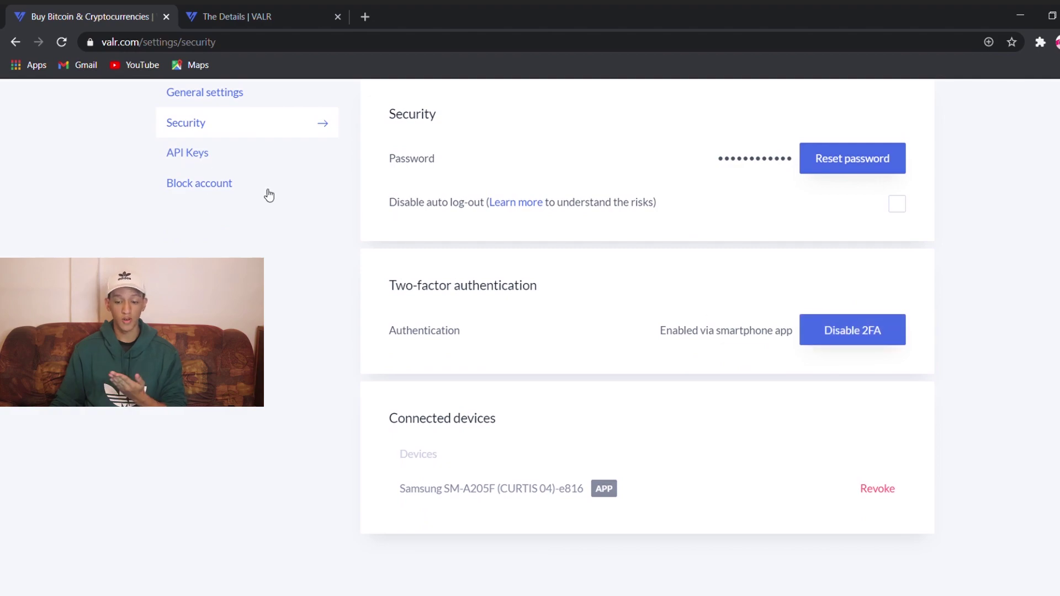
pyautogui.scroll(2, 1048, 194)
# - Briefly open the Support help center in a new tab, then close it
pyautogui.moveTo(1045, 109)
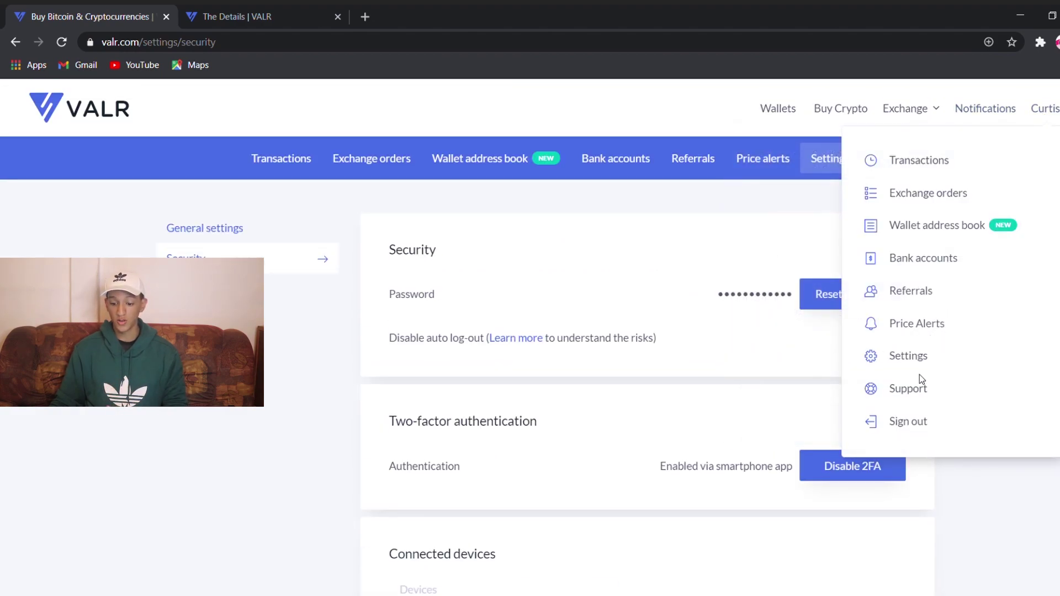
pyautogui.click(906, 390)
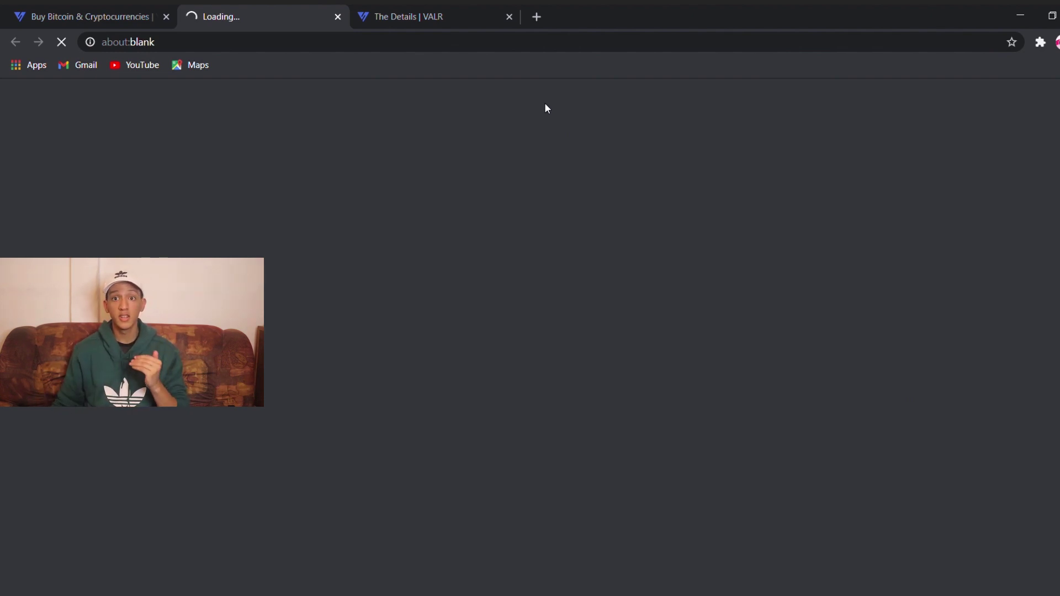
pyautogui.click(338, 16)
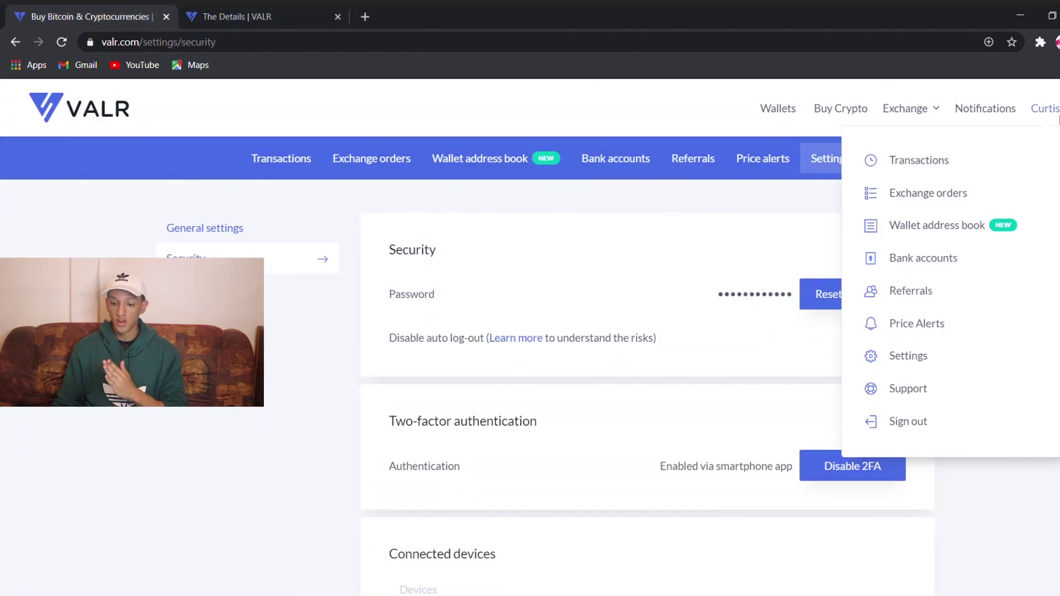
pyautogui.moveTo(984, 113)
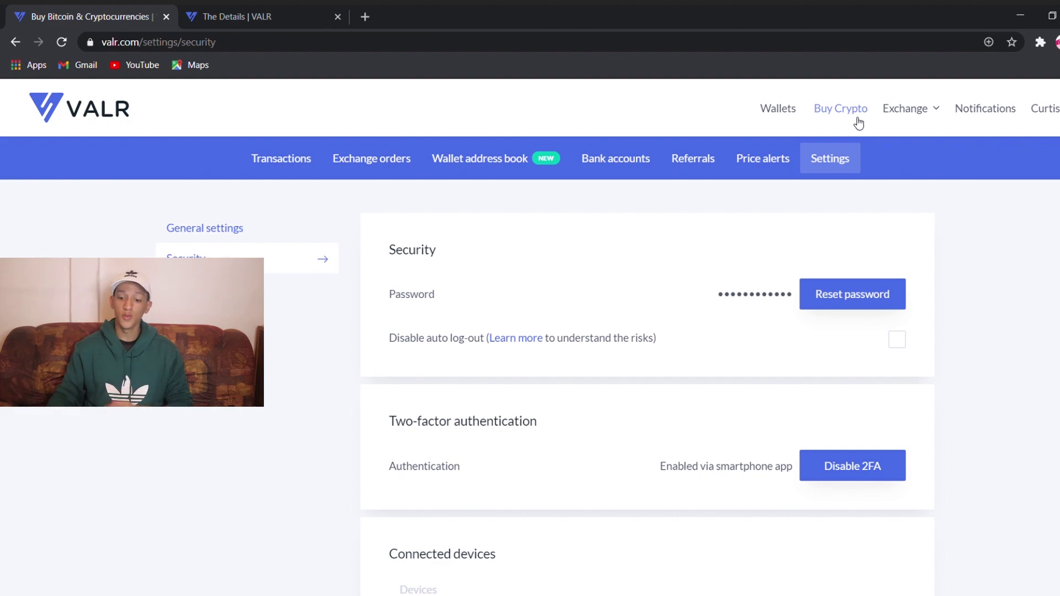
# - Browse the Simple Buy/Sell coin list, with BTC at 622 735.00 ZAR, and return to the top
pyautogui.click(858, 118)
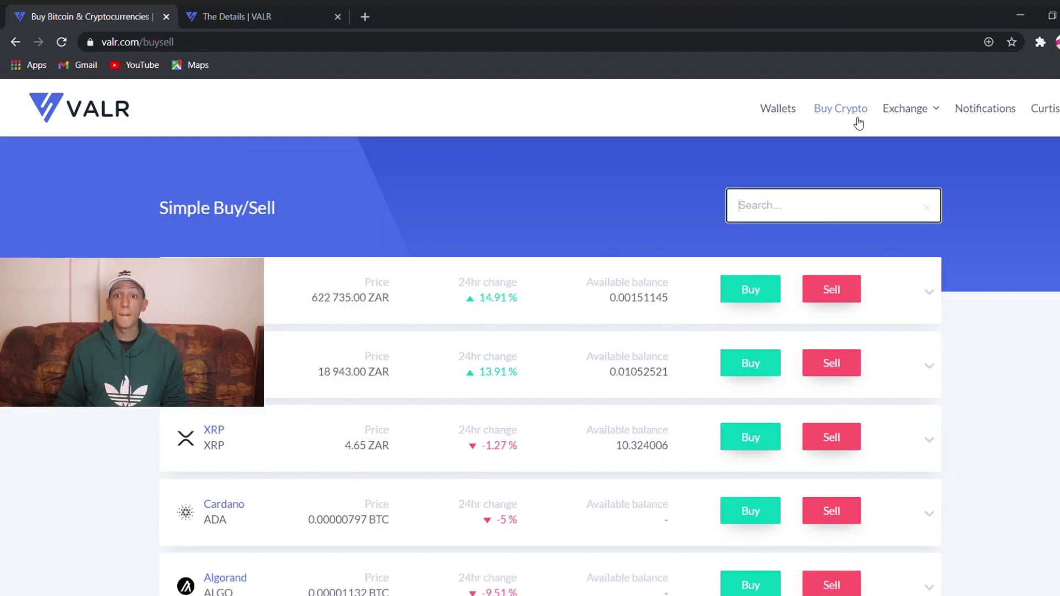
pyautogui.scroll(-2, 765, 171)
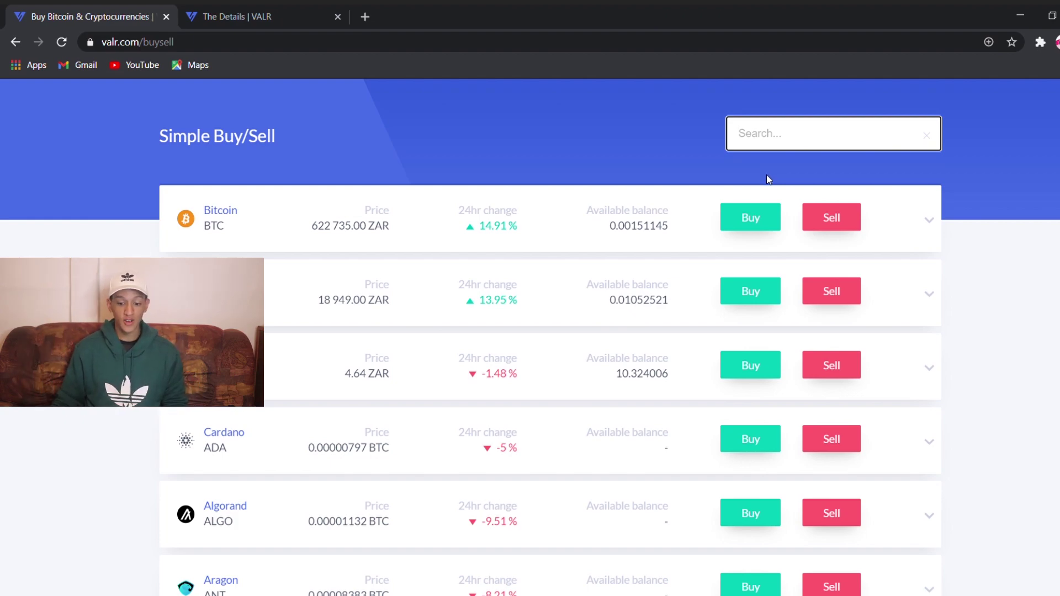
pyautogui.scroll(-1, 415, 286)
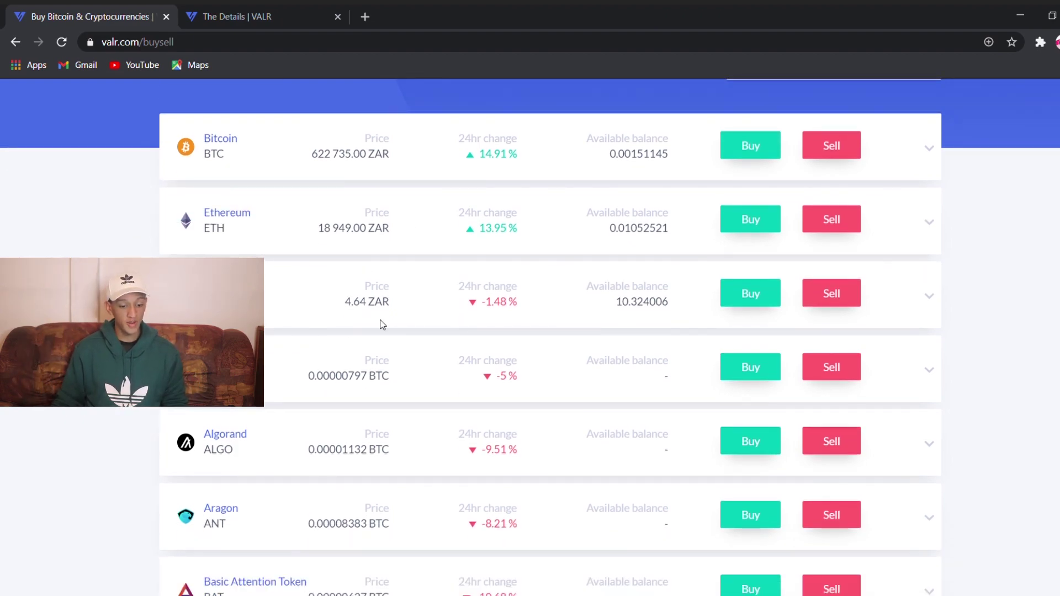
pyautogui.scroll(-5, 382, 325)
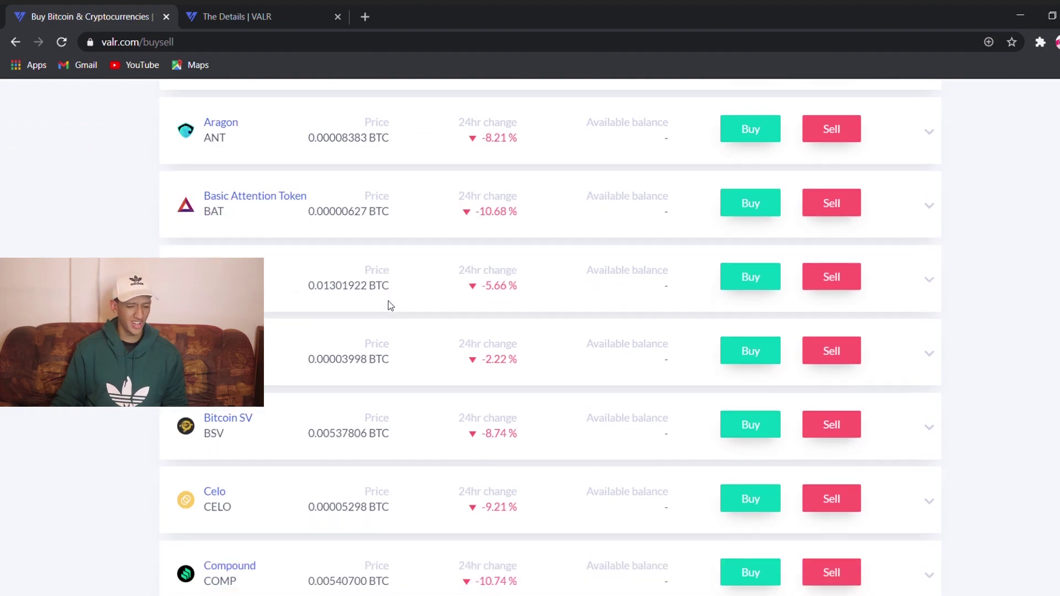
pyautogui.scroll(-5, 388, 303)
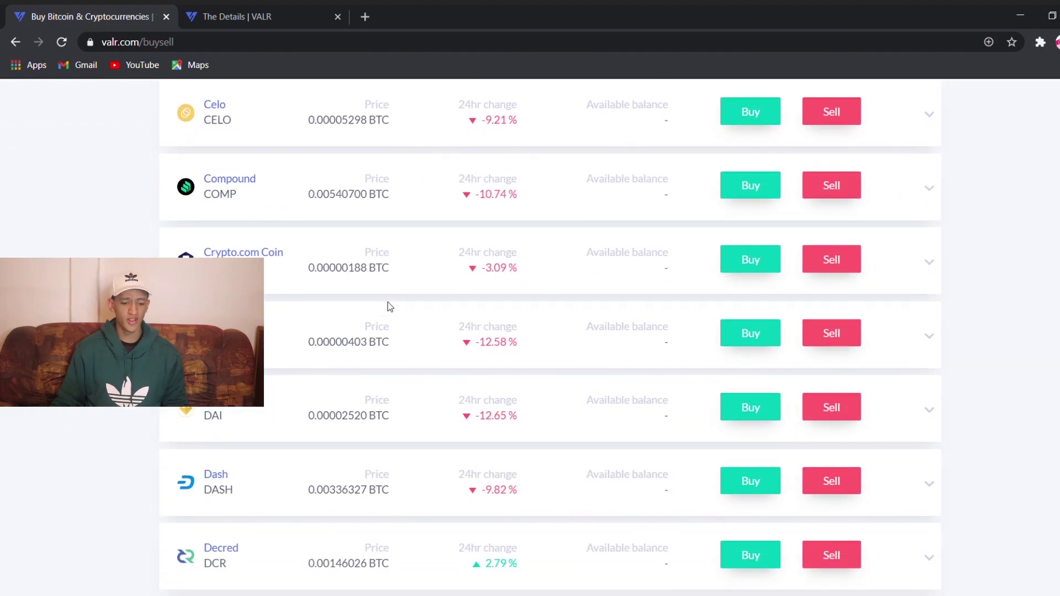
pyautogui.scroll(-3, 388, 303)
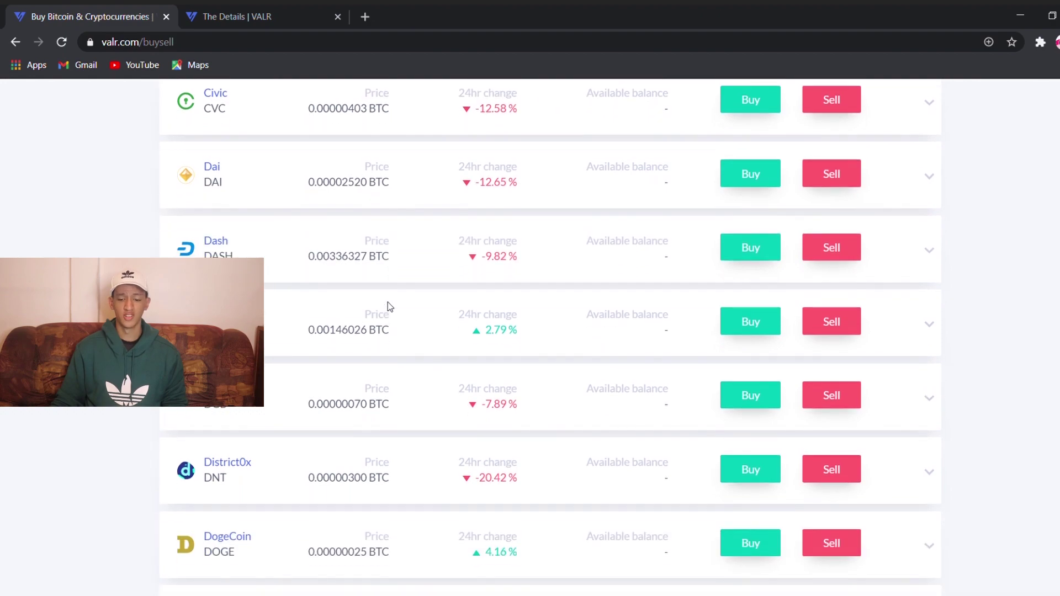
pyautogui.scroll(15, 388, 308)
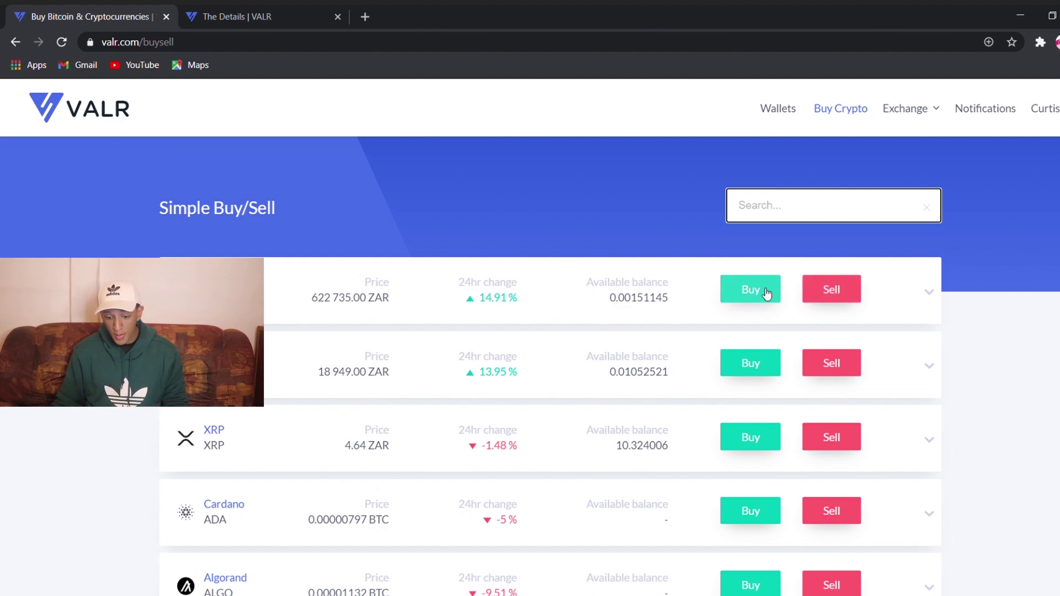
# - Review a R300 Bitcoin buy from the Rand wallet: 0.00047812 BTC at R622 736.00
pyautogui.click(766, 292)
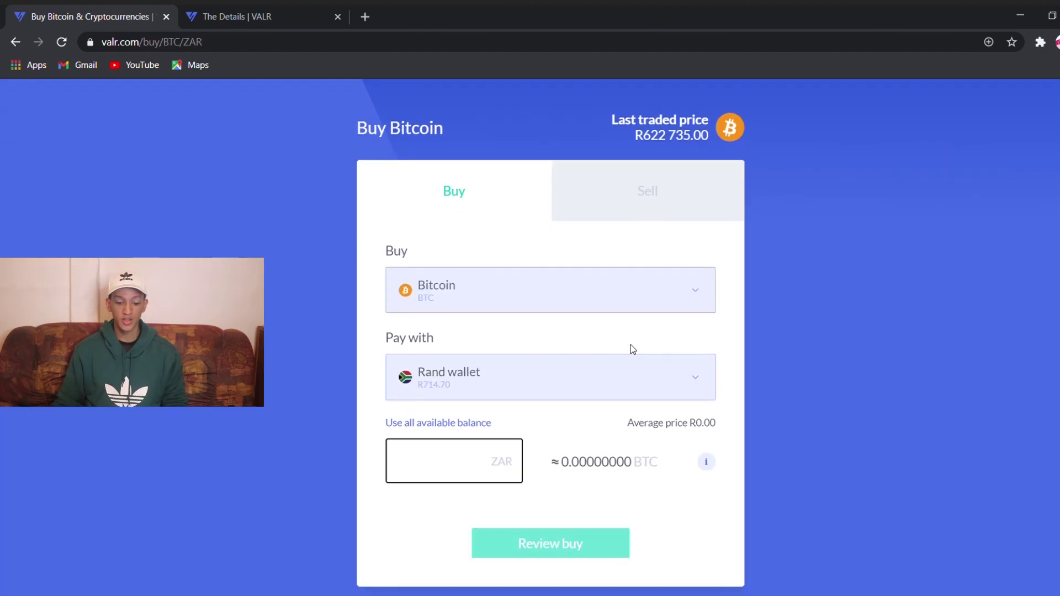
pyautogui.click(527, 299)
pyautogui.click(797, 359)
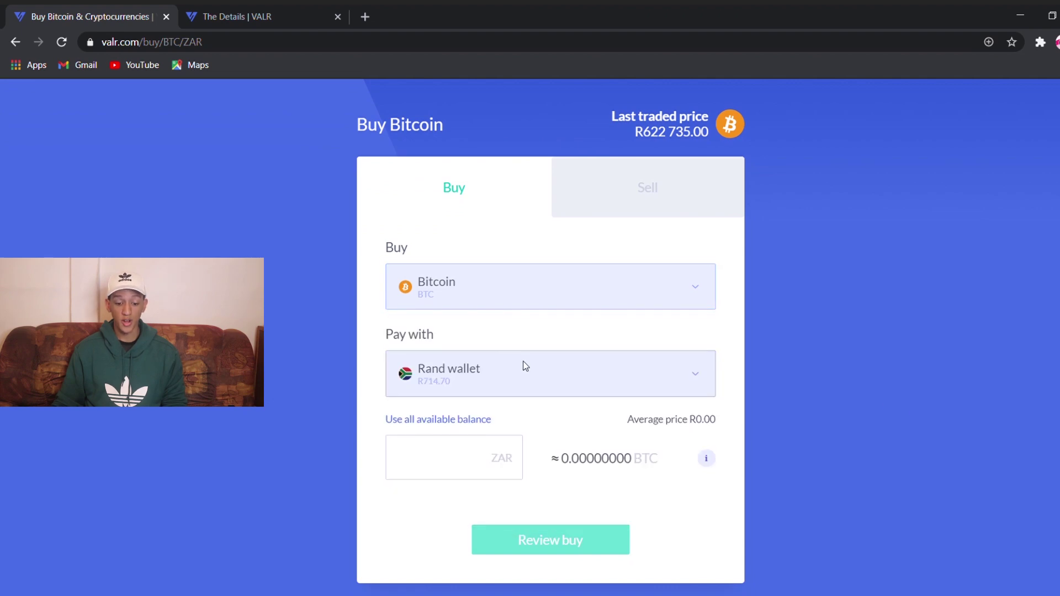
pyautogui.click(509, 381)
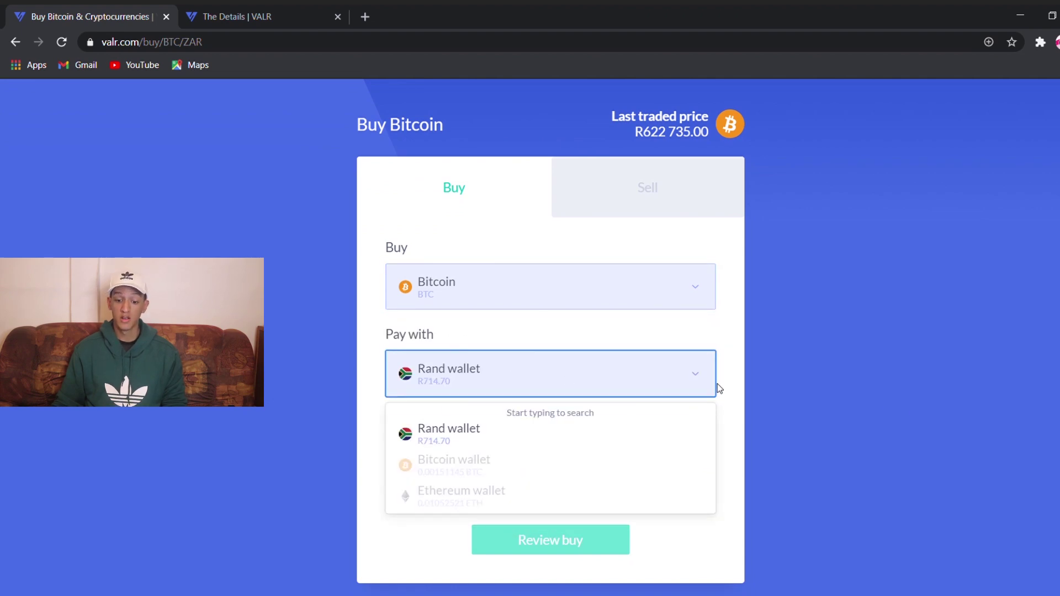
pyautogui.click(747, 389)
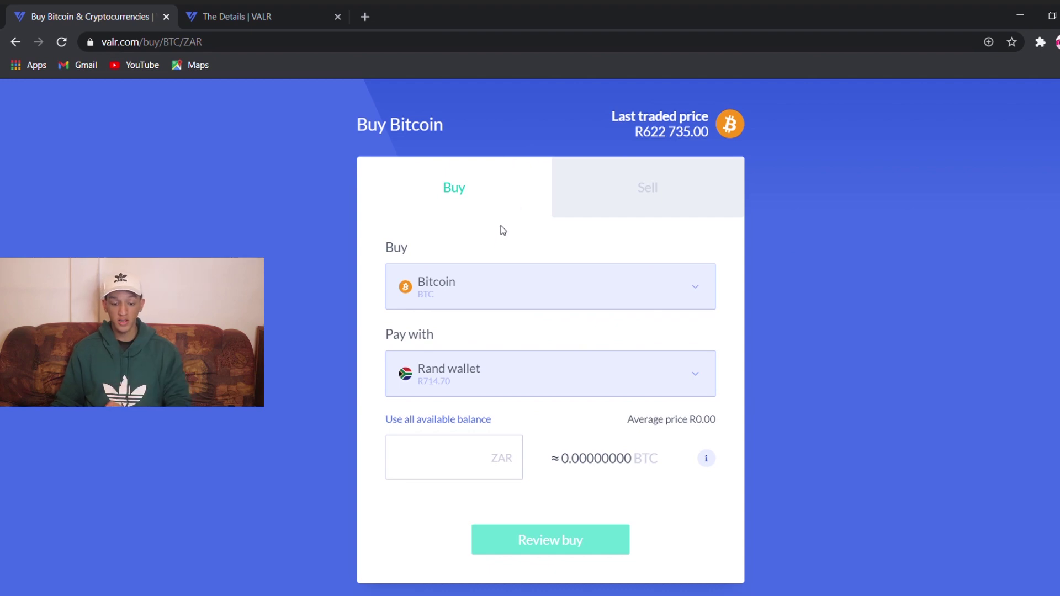
pyautogui.click(463, 464)
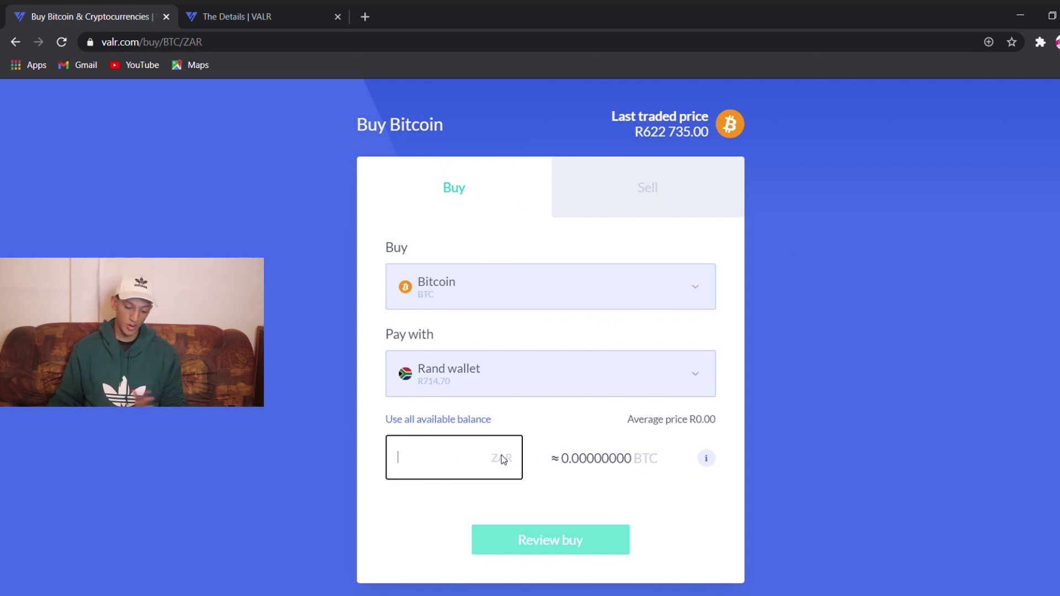
pyautogui.write('3000')
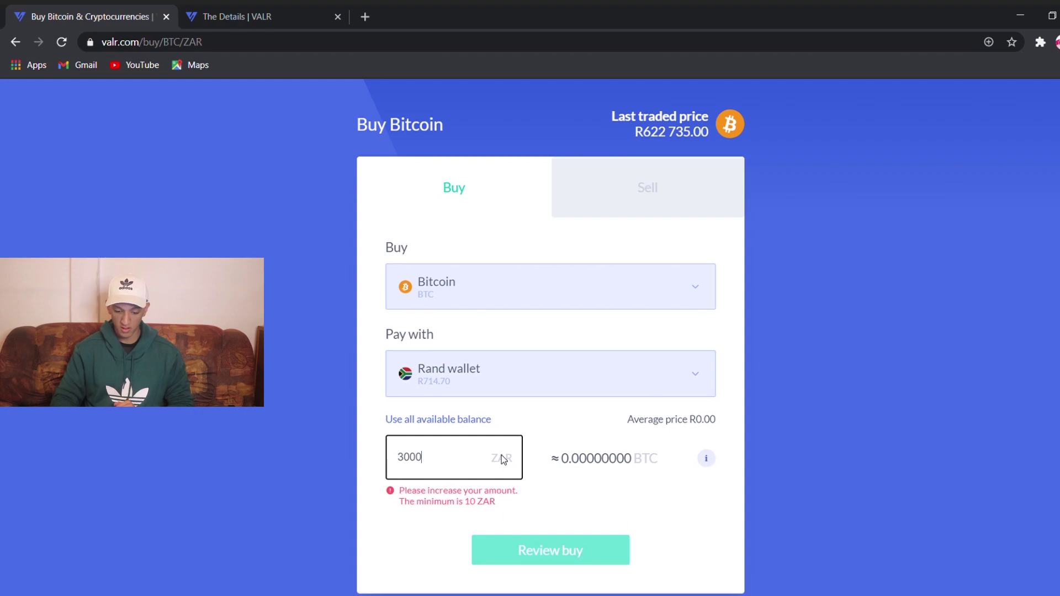
pyautogui.press('BackSpace')
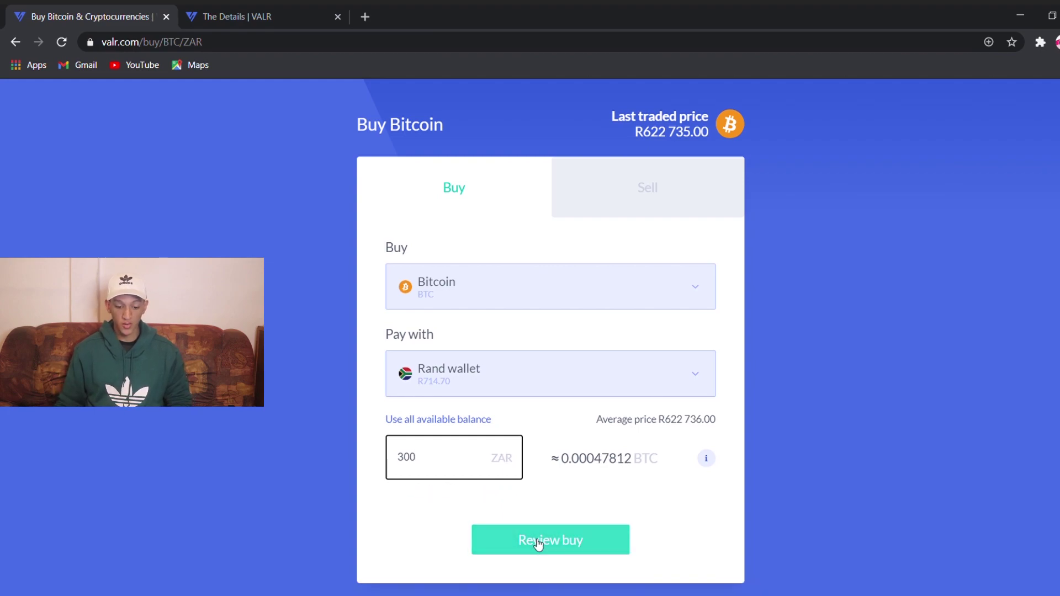
pyautogui.click(538, 542)
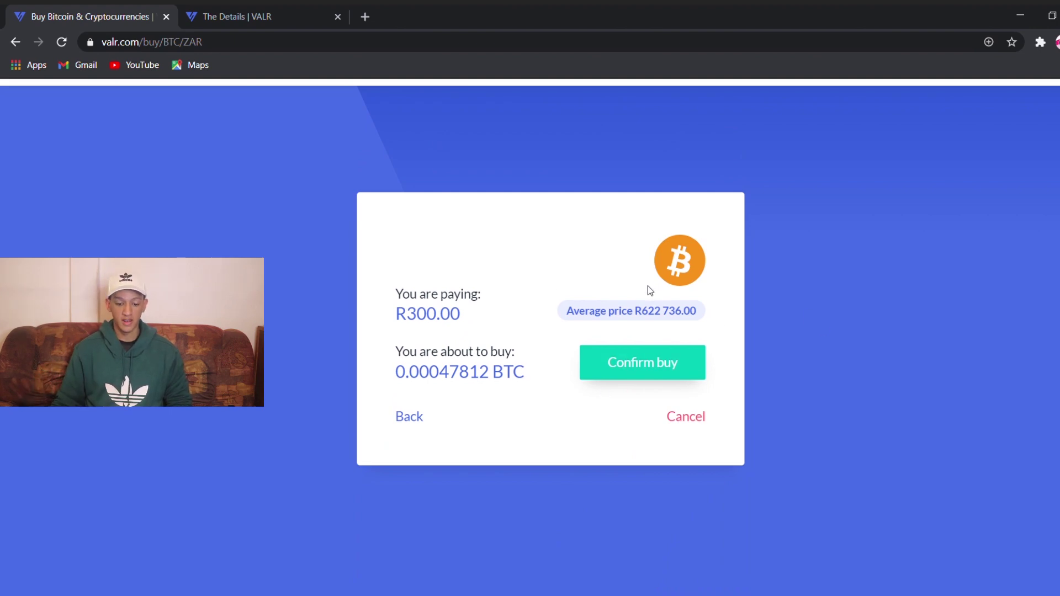
# - Leave the buy confirmation and set up a Bitcoin sale paid out in Rand
pyautogui.click(407, 418)
pyautogui.click(712, 233)
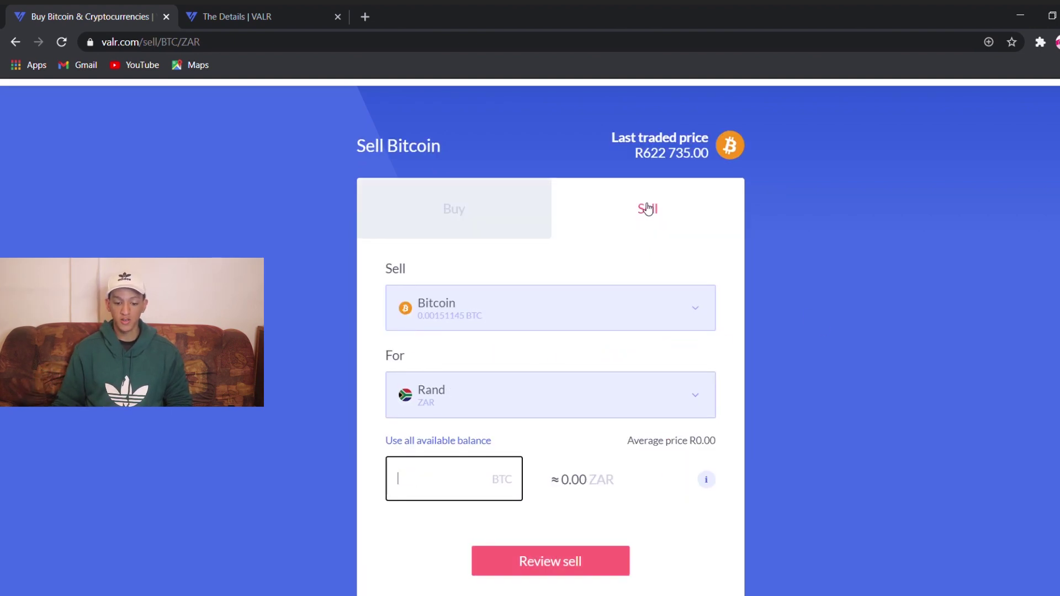
pyautogui.click(547, 307)
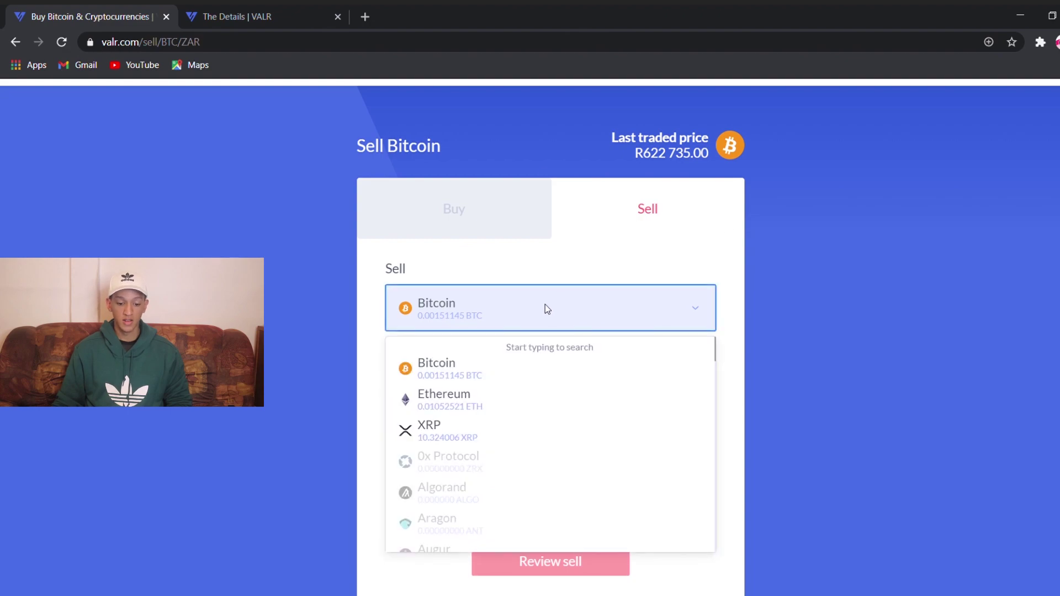
pyautogui.click(486, 308)
pyautogui.click(561, 378)
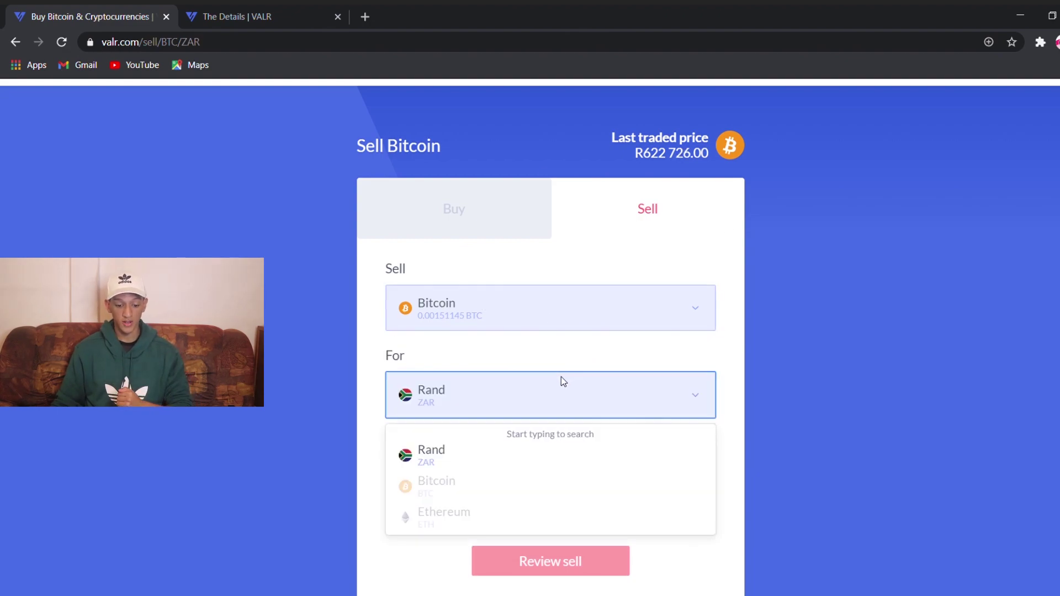
pyautogui.click(515, 404)
# - Enter 0.0004 BTC as the sell amount and review the R246.93 sale
pyautogui.click(491, 473)
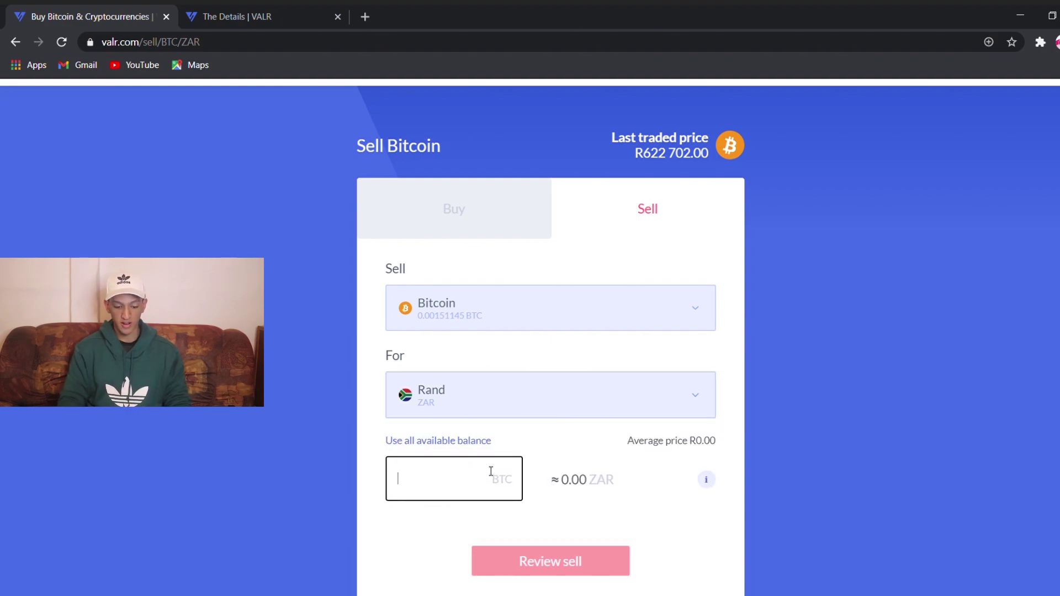
pyautogui.write('300')
pyautogui.press('BackSpace')
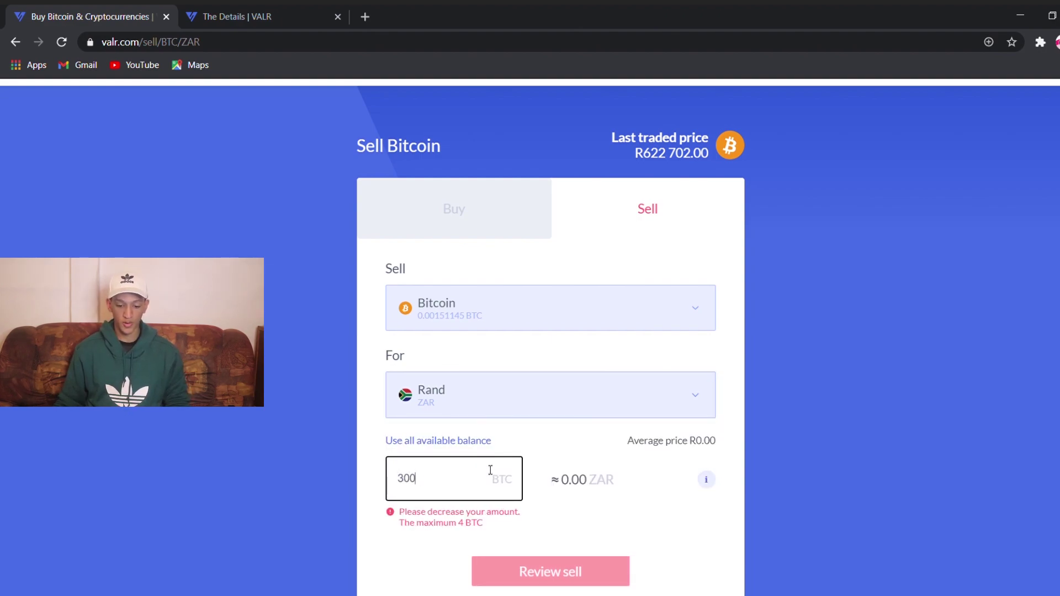
pyautogui.doubleClick(424, 488)
pyautogui.press('BackSpace')
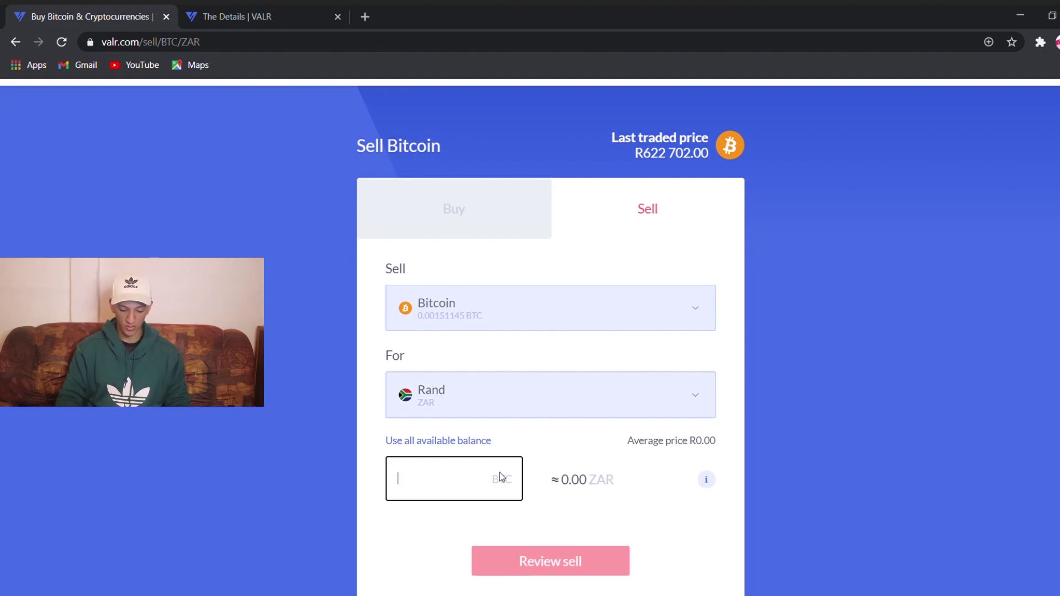
pyautogui.write('0.04')
pyautogui.press('BackSpace')
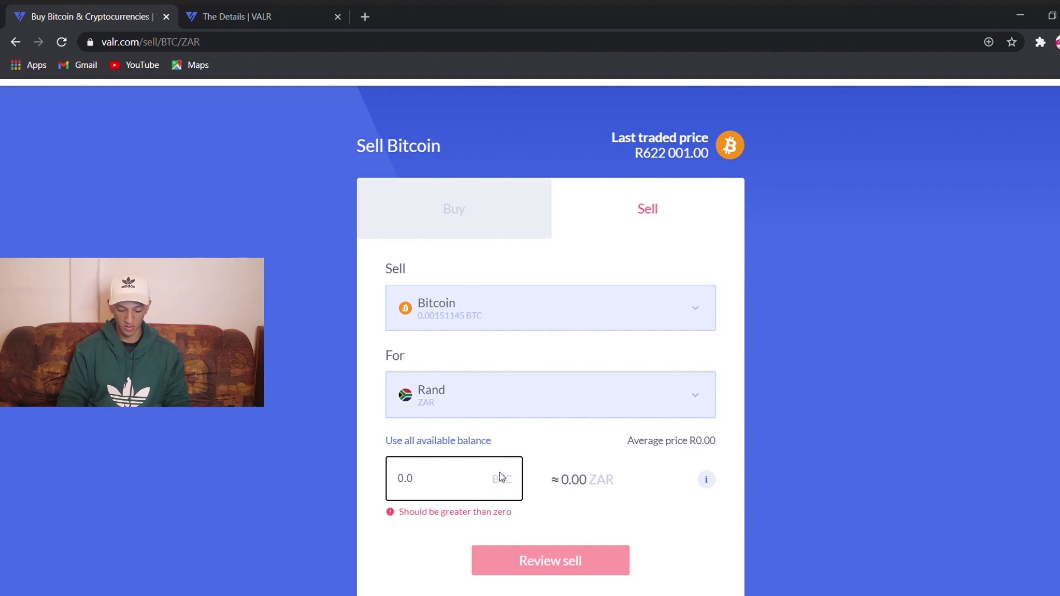
pyautogui.write('0')
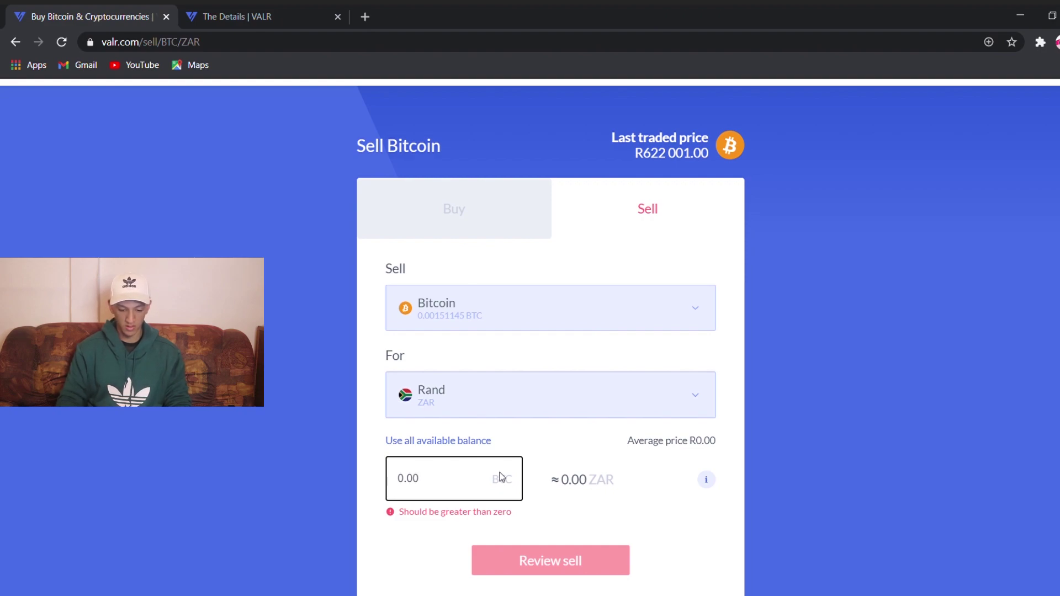
pyautogui.write('04')
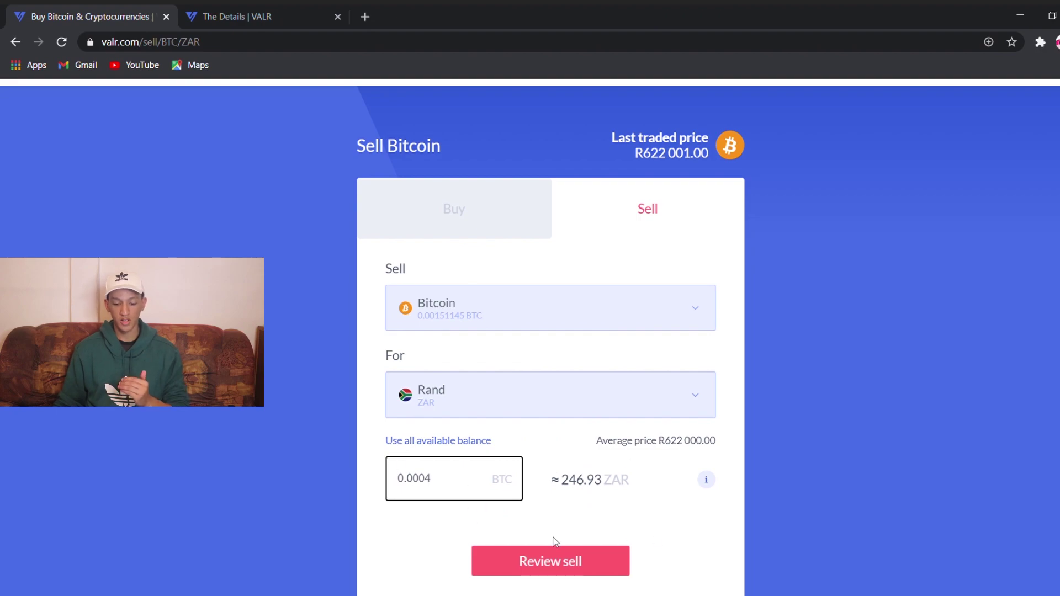
pyautogui.click(558, 560)
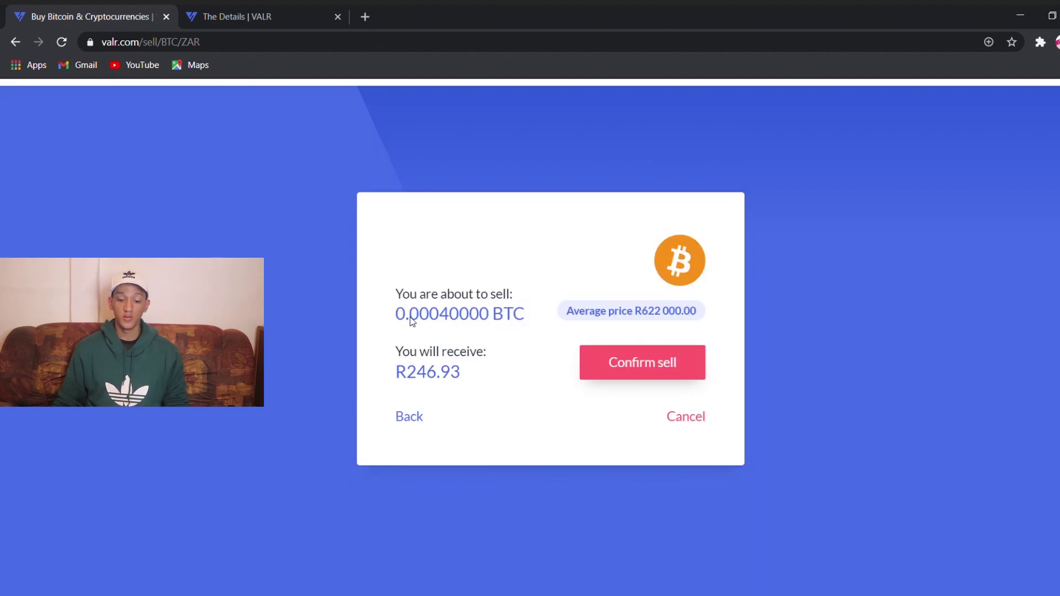
# - Cancel the 0.0004 BTC sale confirmation and return to Simple Buy/Sell
pyautogui.click(697, 419)
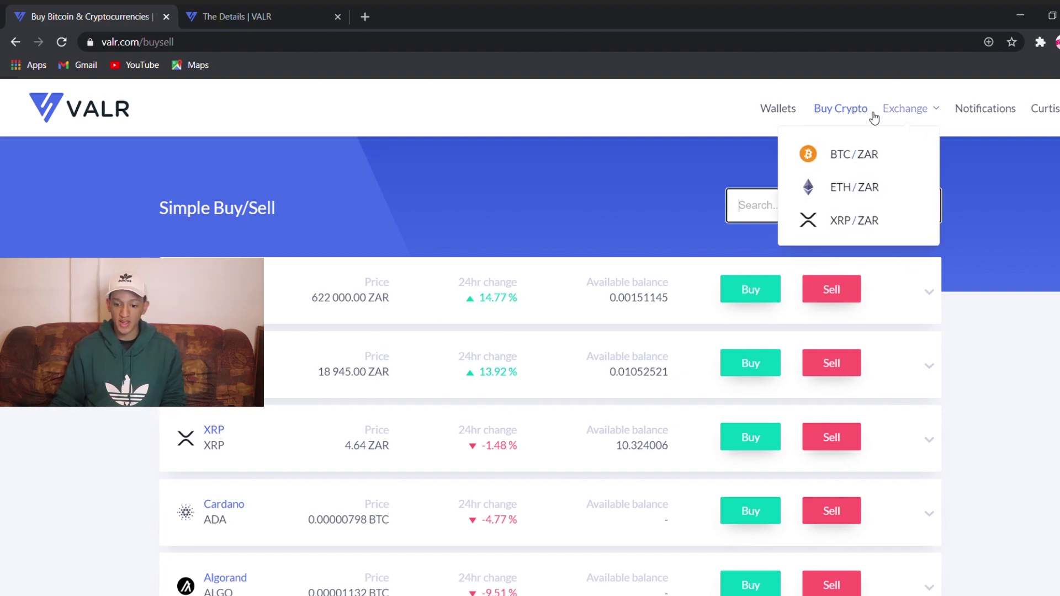
# - Open Exchange > BTC/ZAR and turn on dark mode with the lightbulb icon
pyautogui.click(897, 117)
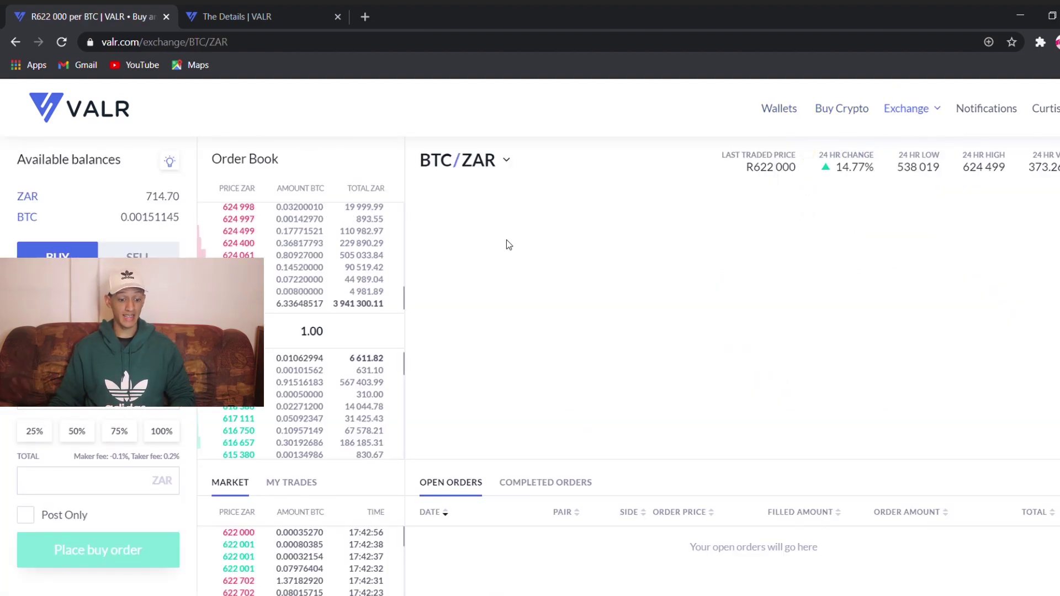
pyautogui.click(174, 168)
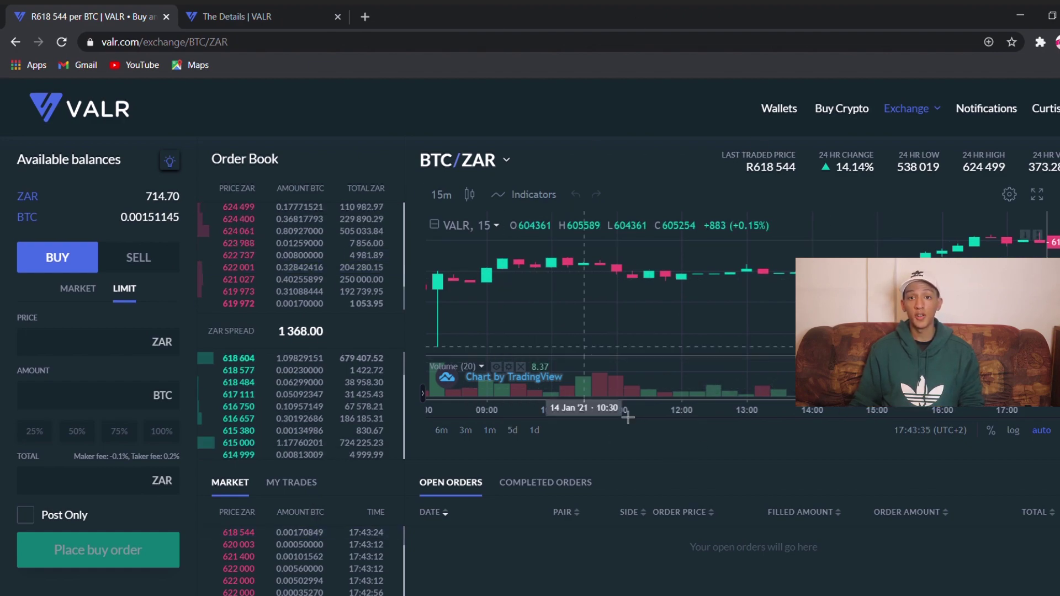
# - Zoom the chart and try 30-minute candles with the 1d and 6-month ranges
pyautogui.scroll(-3, 655, 321)
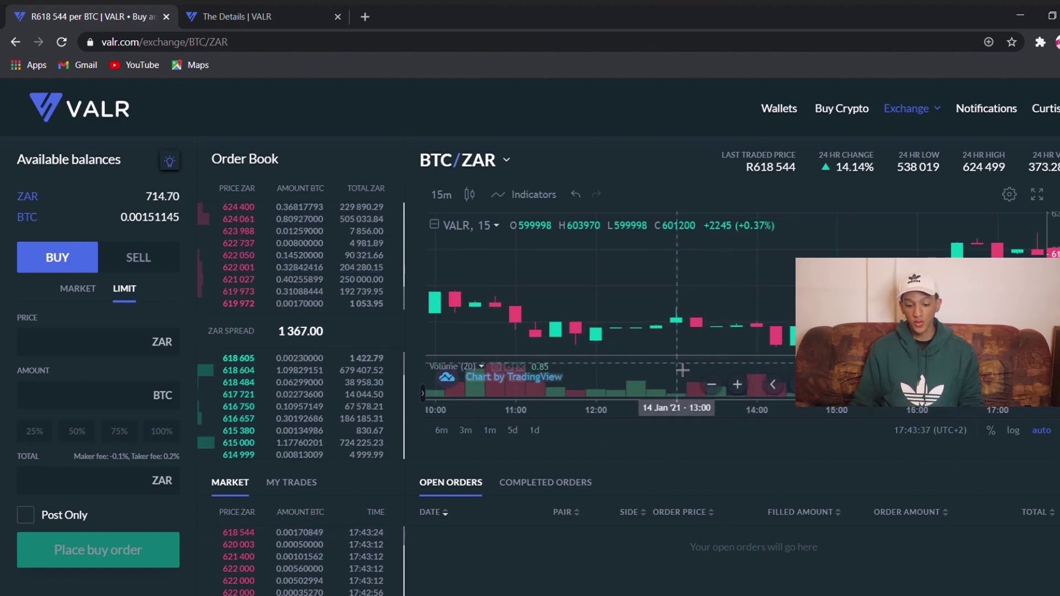
pyautogui.scroll(-5, 656, 322)
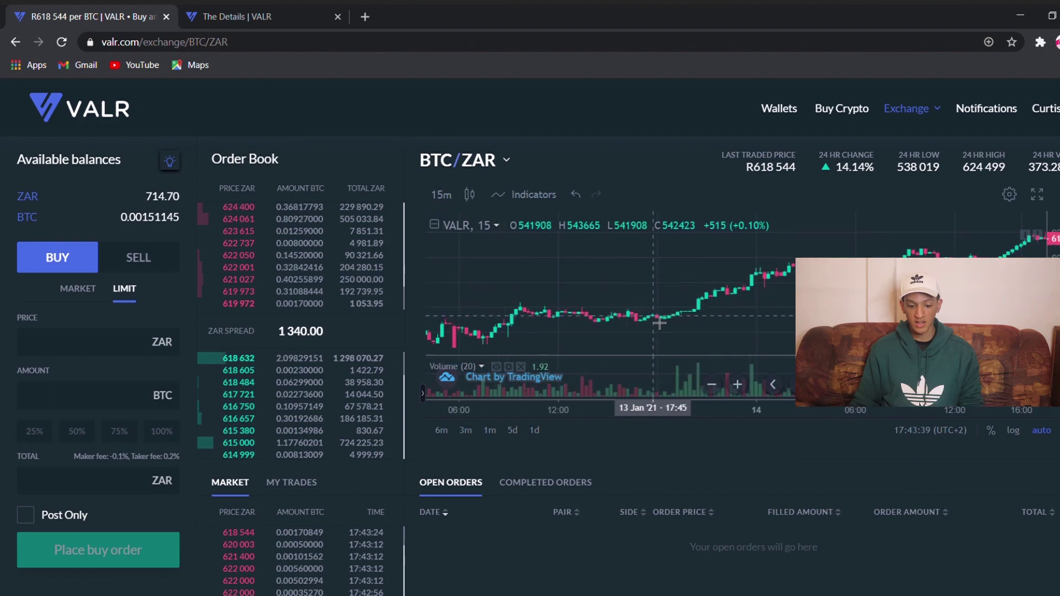
pyautogui.click(442, 196)
pyautogui.click(451, 295)
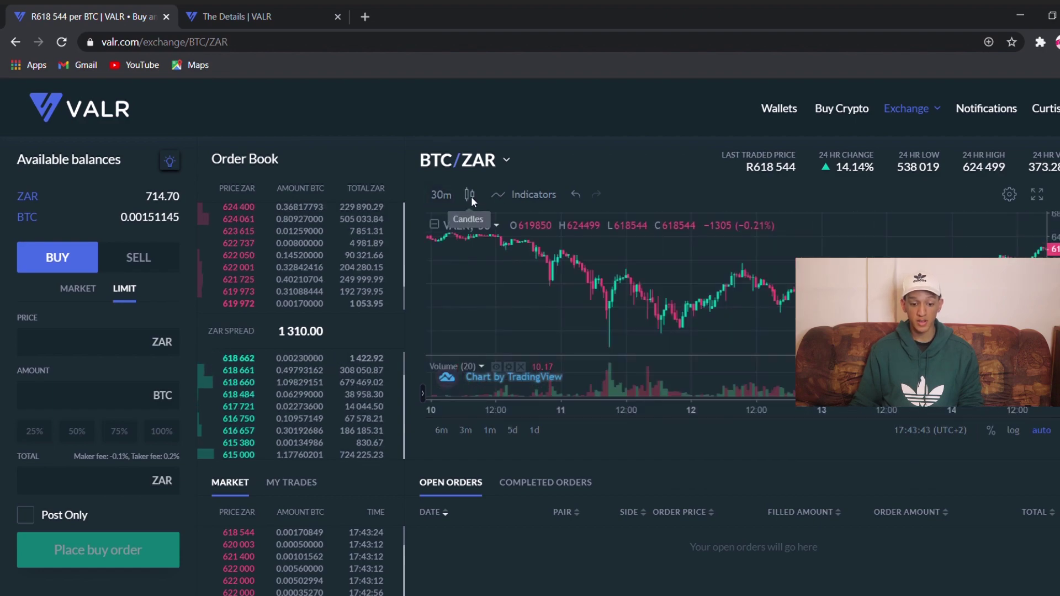
pyautogui.click(534, 430)
pyautogui.click(436, 432)
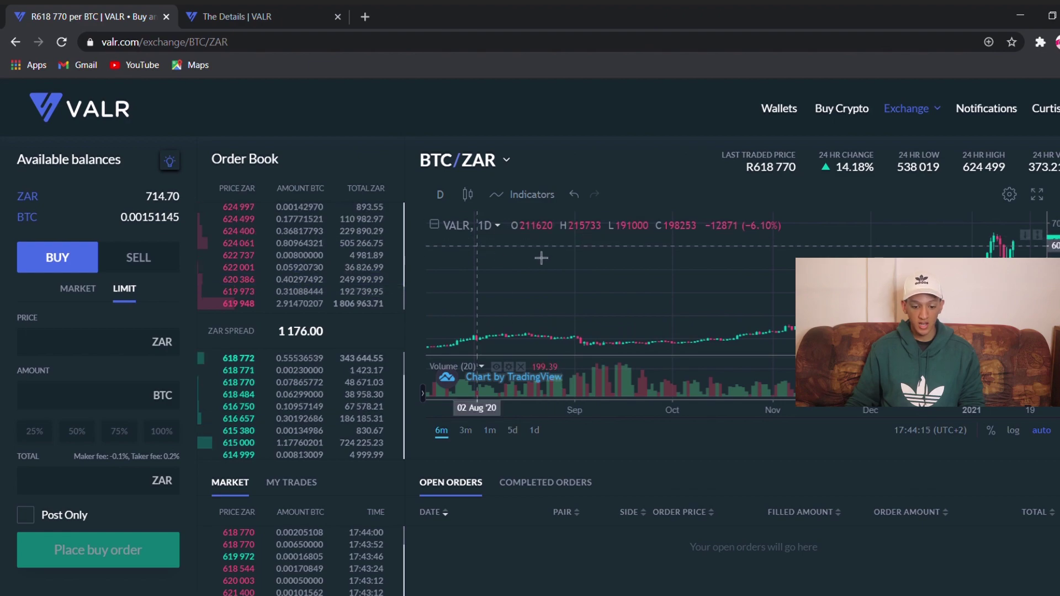
# - Keep the candle style, choose hourly candles, and finish on the 1d range
pyautogui.click(468, 193)
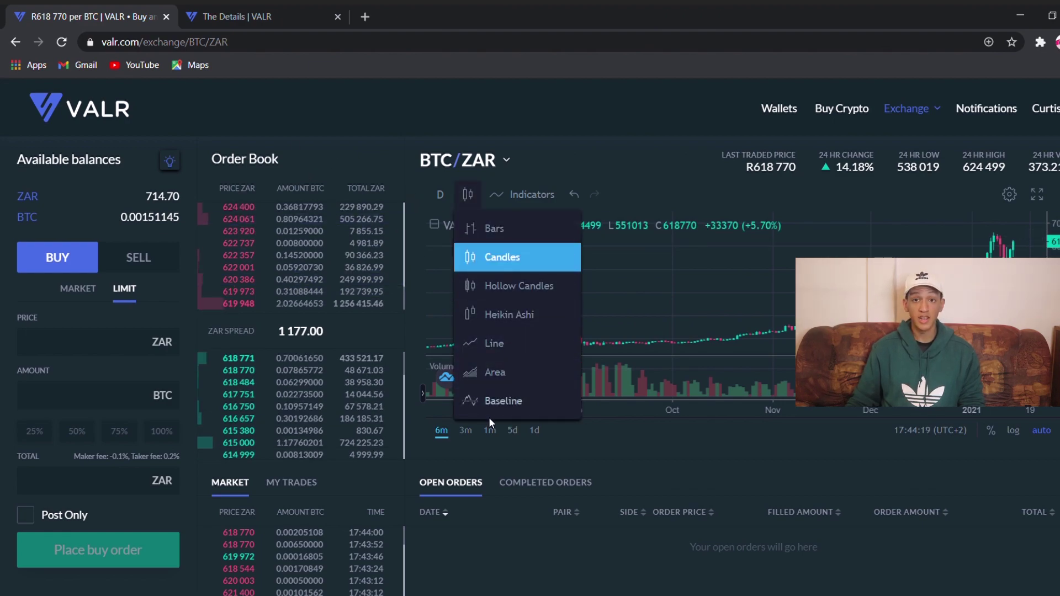
pyautogui.click(661, 302)
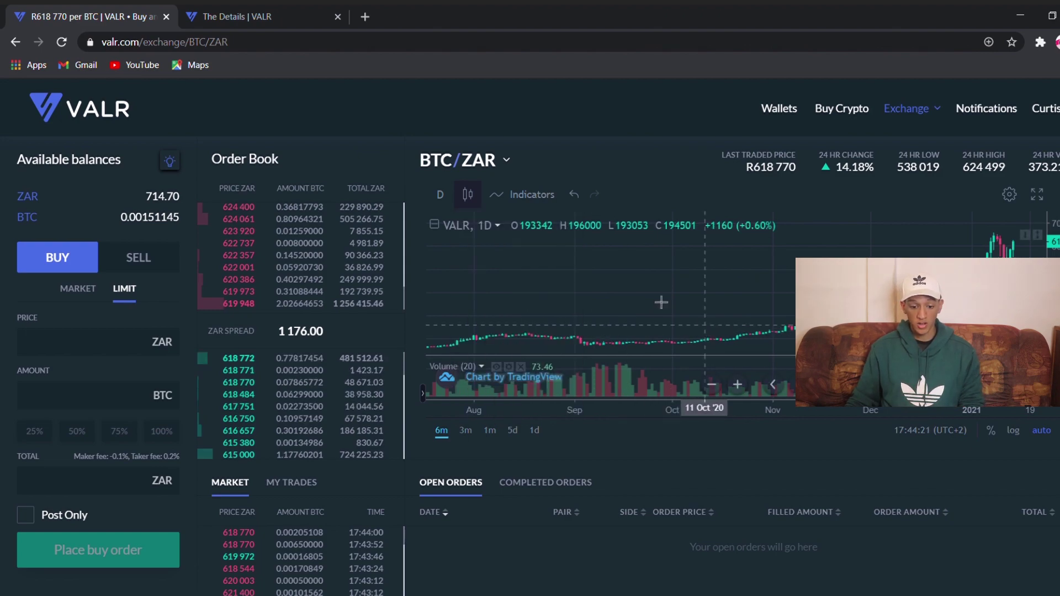
pyautogui.click(441, 195)
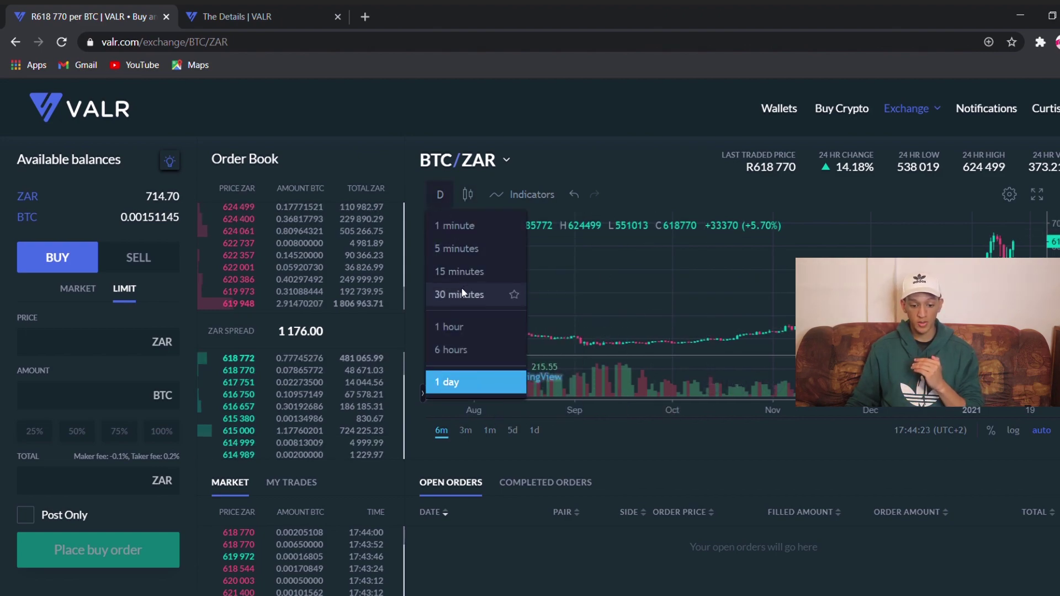
pyautogui.click(456, 327)
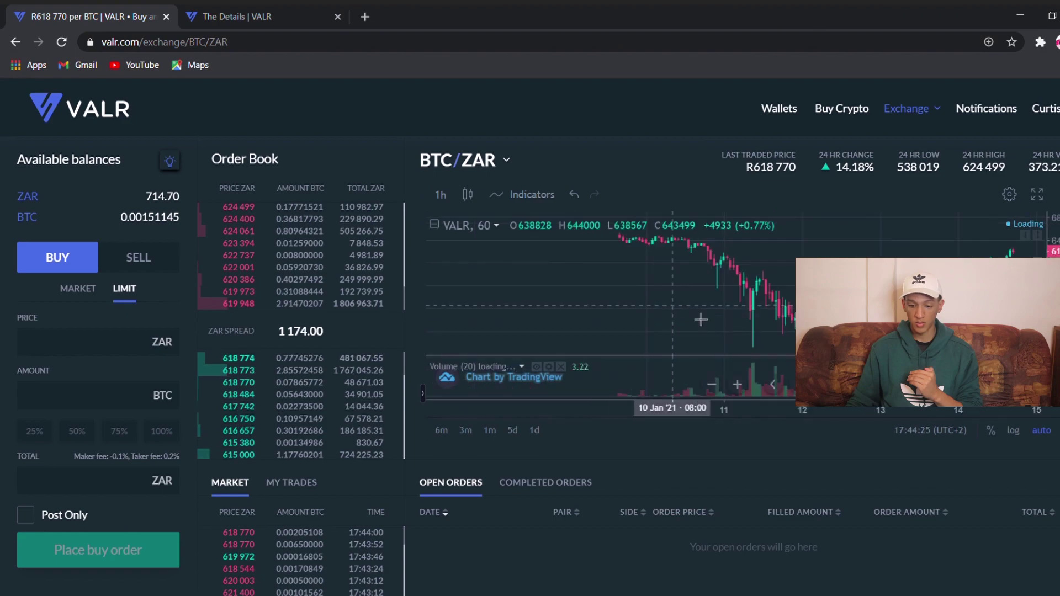
pyautogui.click(534, 430)
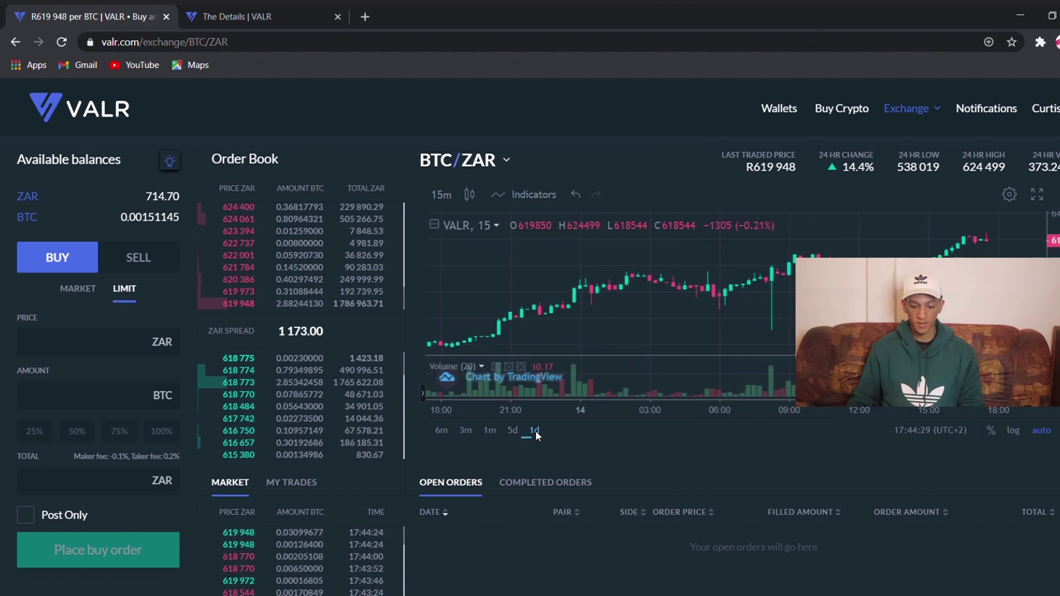
pyautogui.click(546, 201)
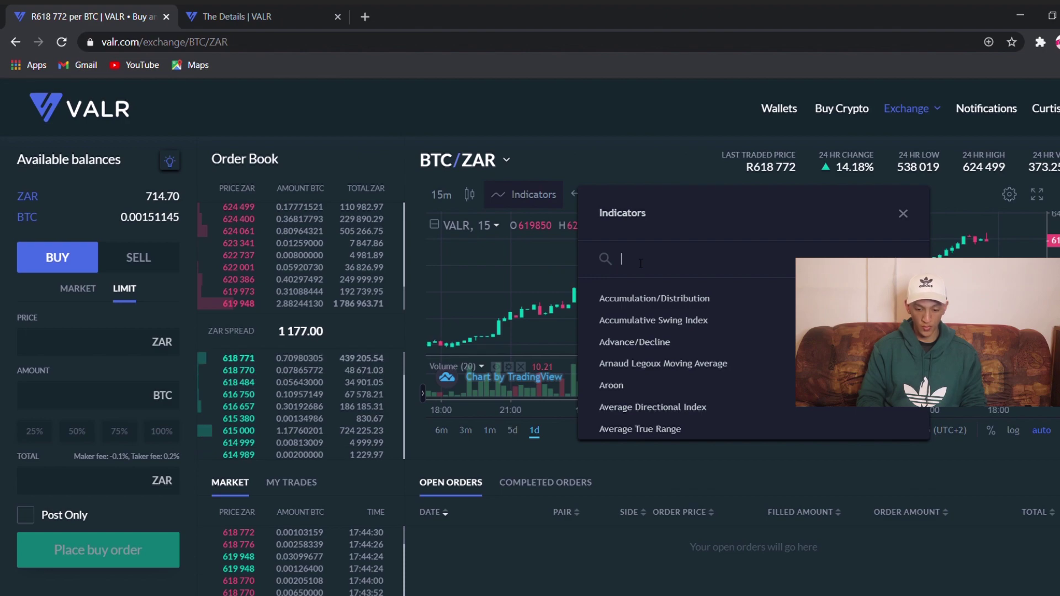
pyautogui.write('fa')
pyautogui.press('BackSpace')
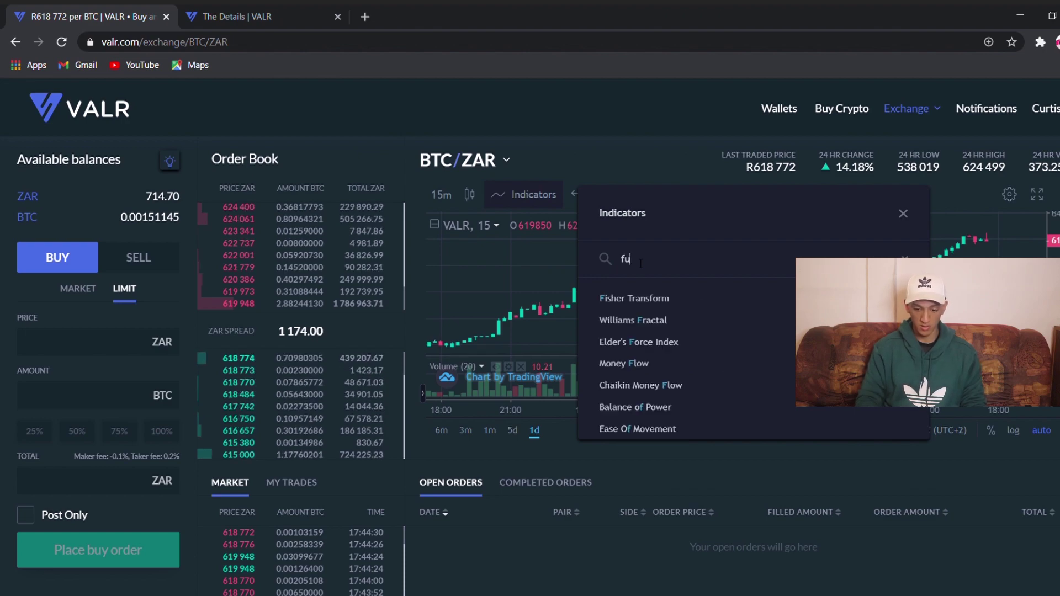
pyautogui.write('u')
pyautogui.press('BackSpace')
pyautogui.write('i')
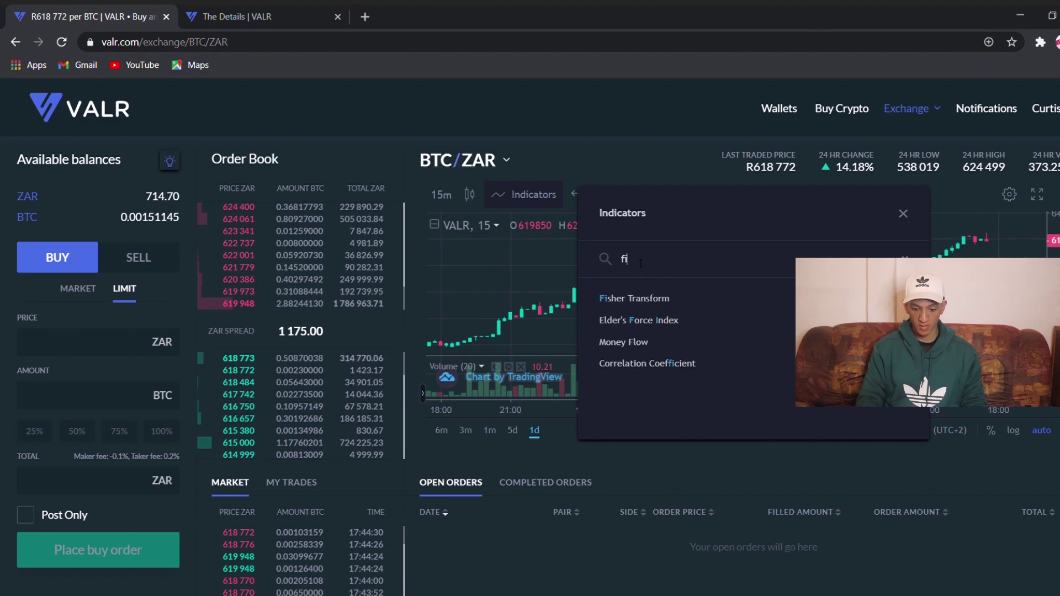
pyautogui.press('BackSpace')
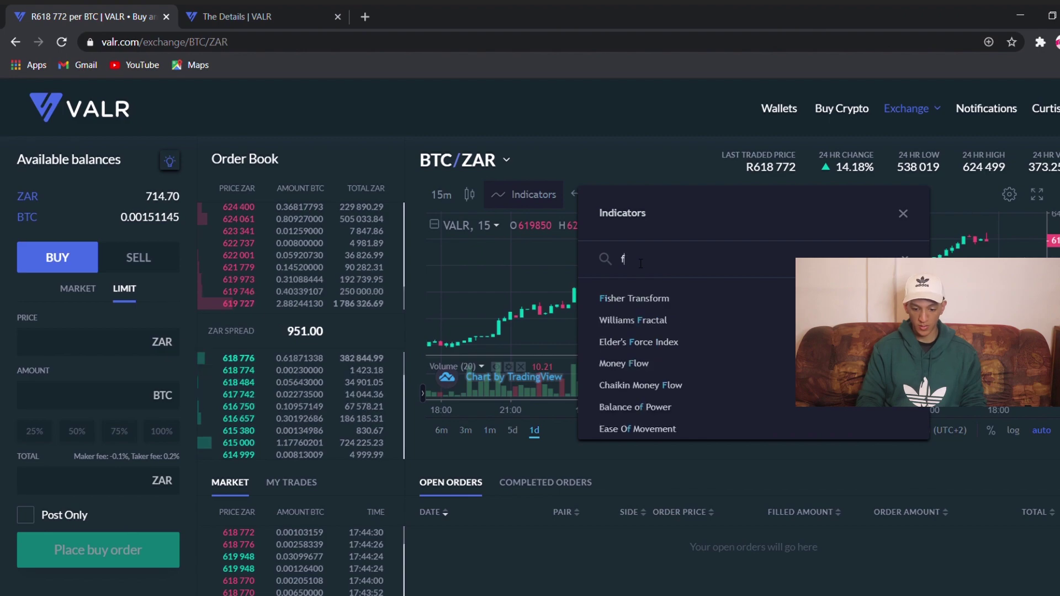
pyautogui.press('BackSpace')
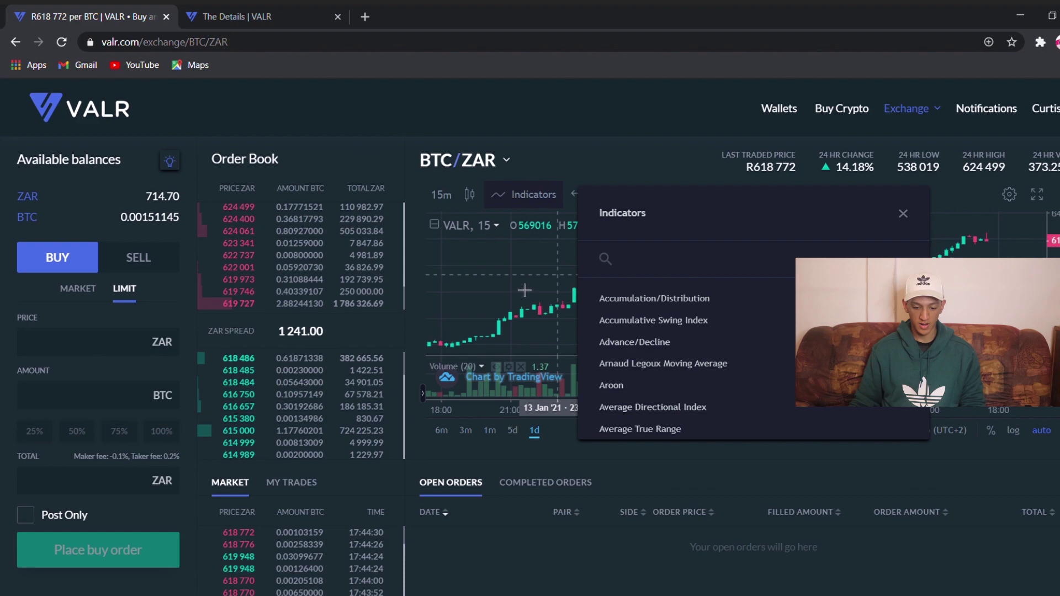
pyautogui.click(621, 487)
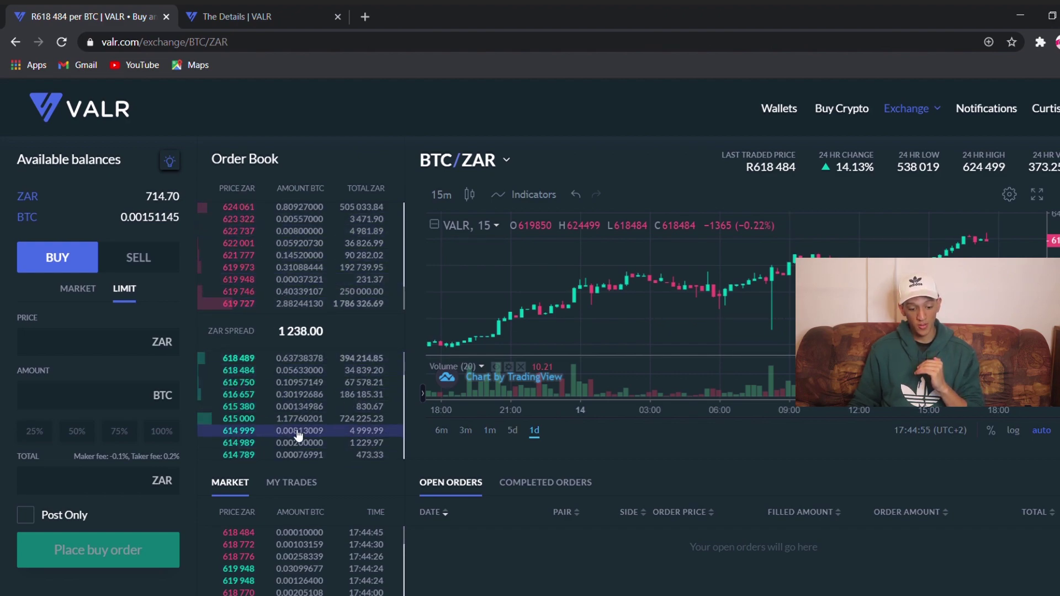
pyautogui.scroll(-3, 306, 559)
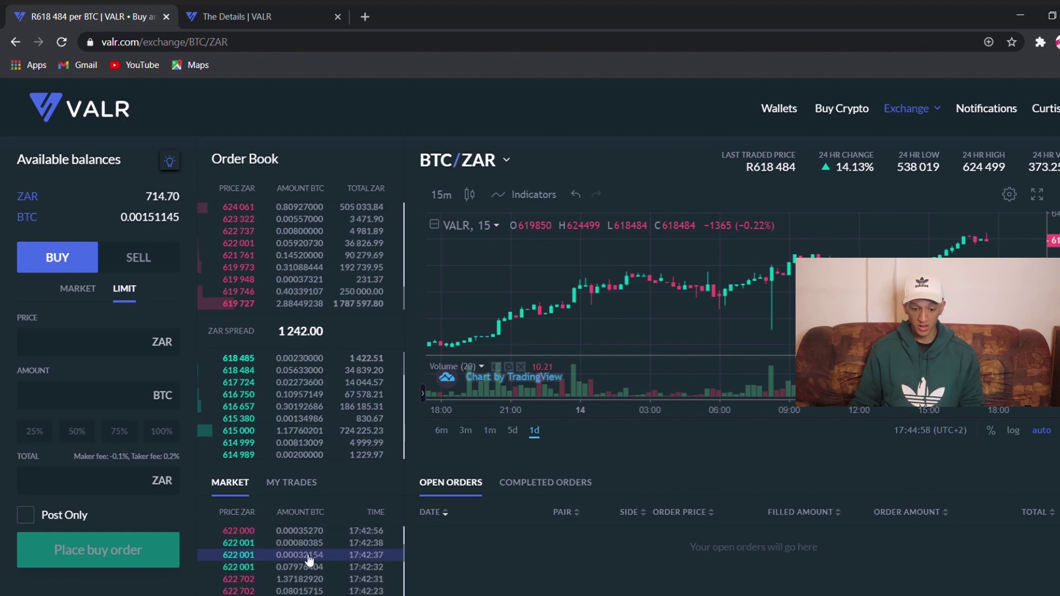
pyautogui.click(297, 482)
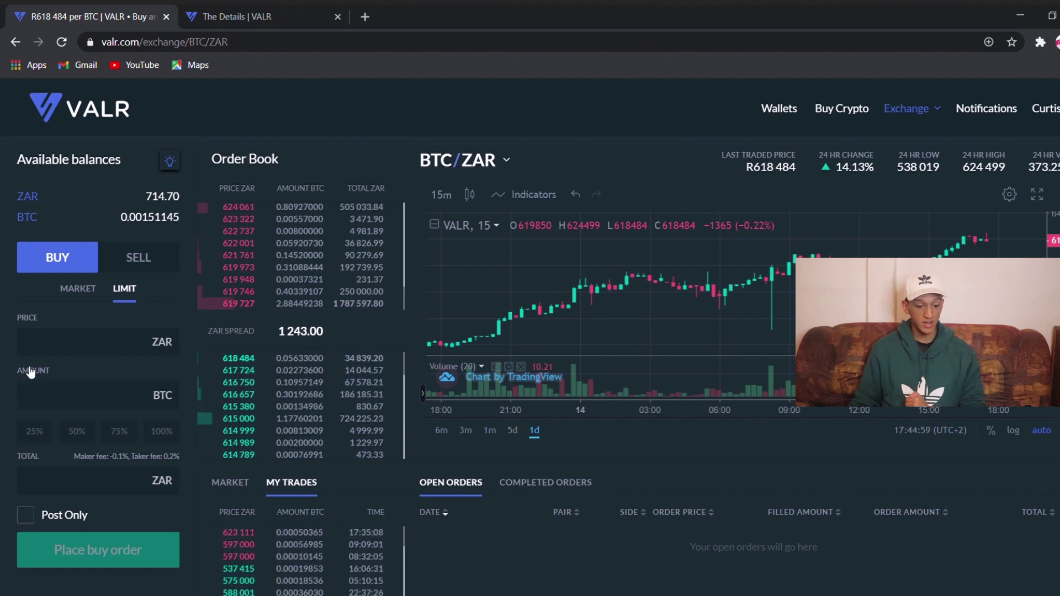
pyautogui.click(254, 484)
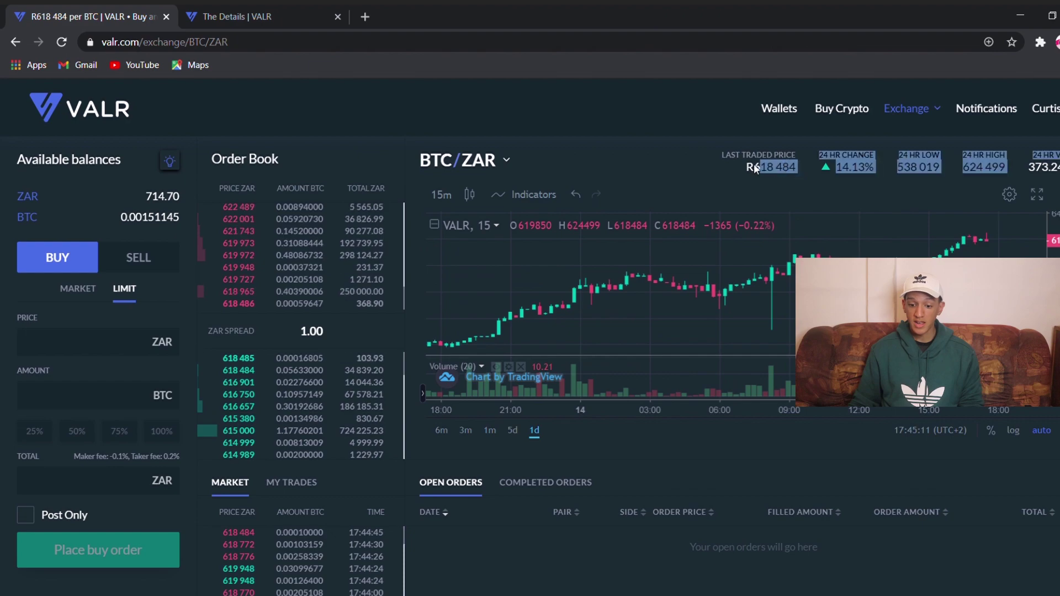
pyautogui.click(102, 339)
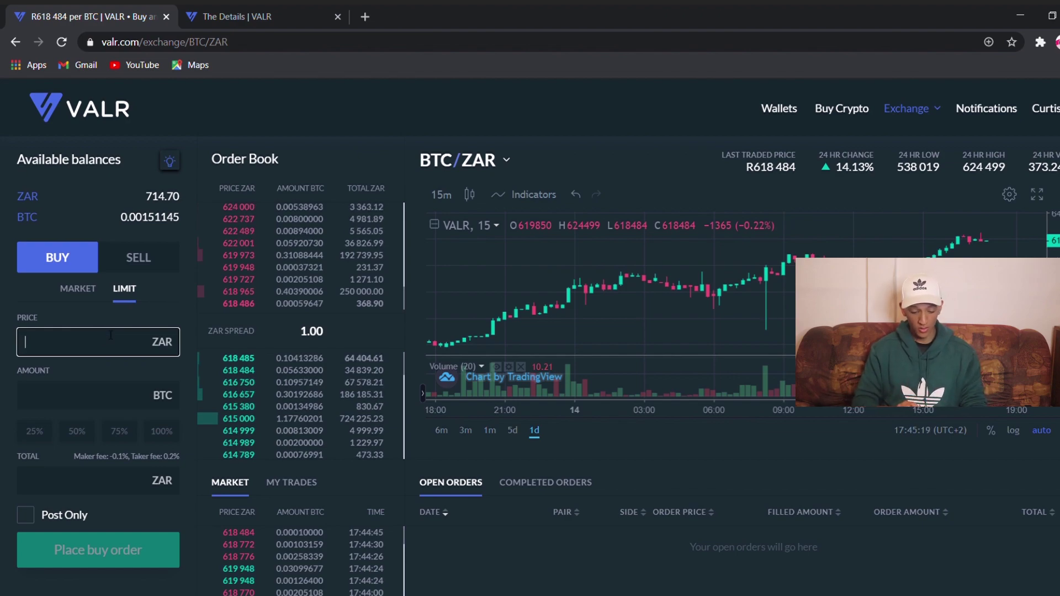
# - Set a 615000 ZAR limit buy price using 50% of the ZAR balance
pyautogui.write('6')
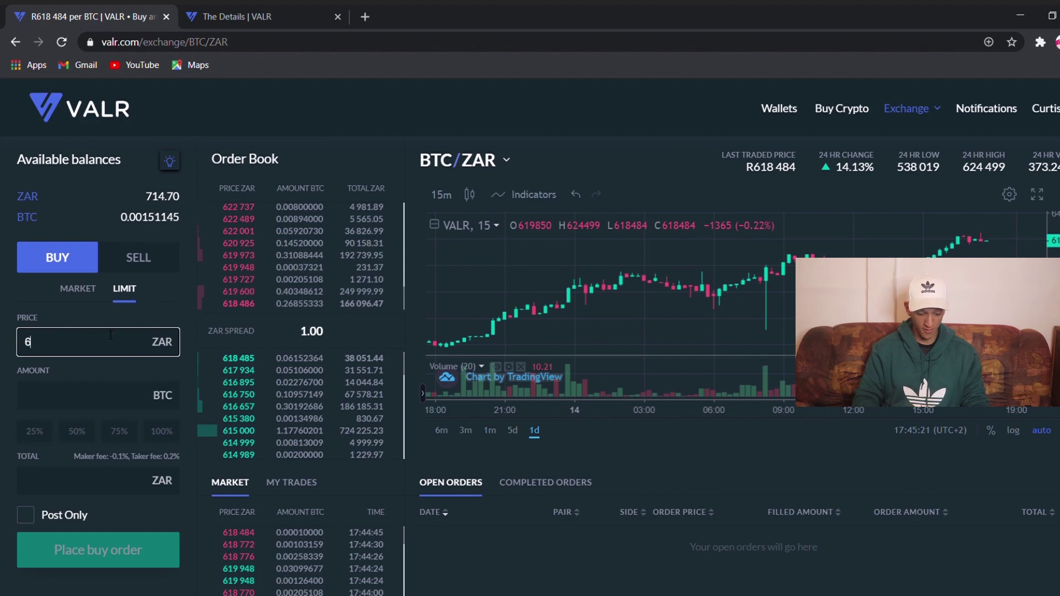
pyautogui.write('15')
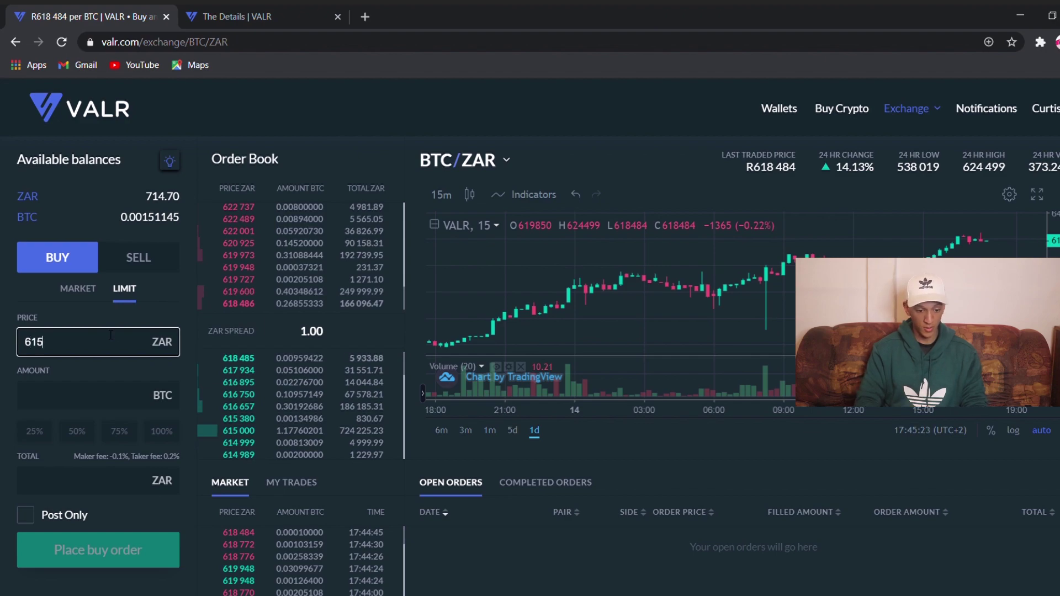
pyautogui.write('000')
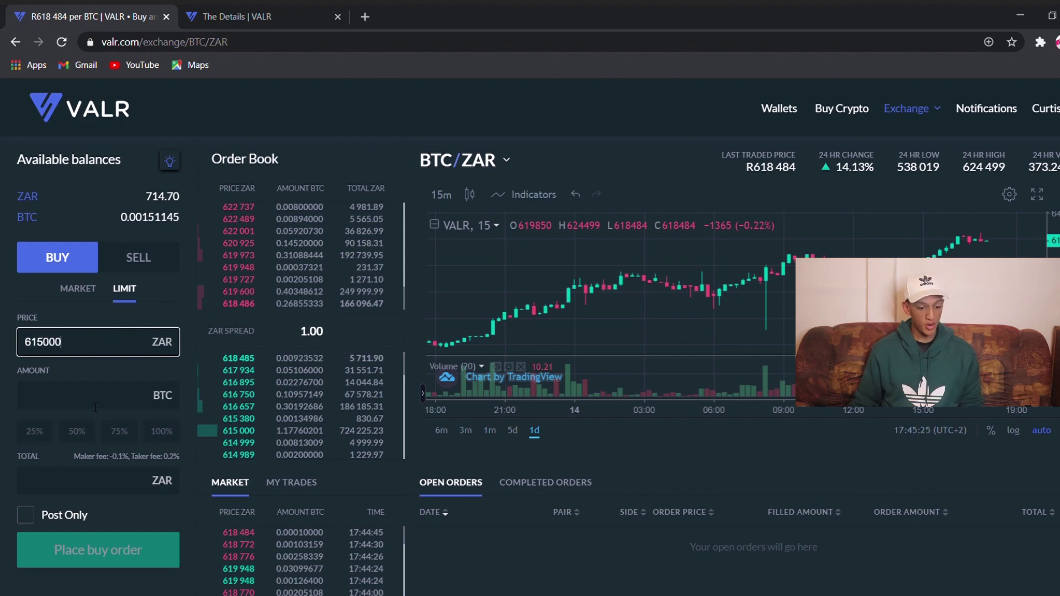
pyautogui.click(77, 432)
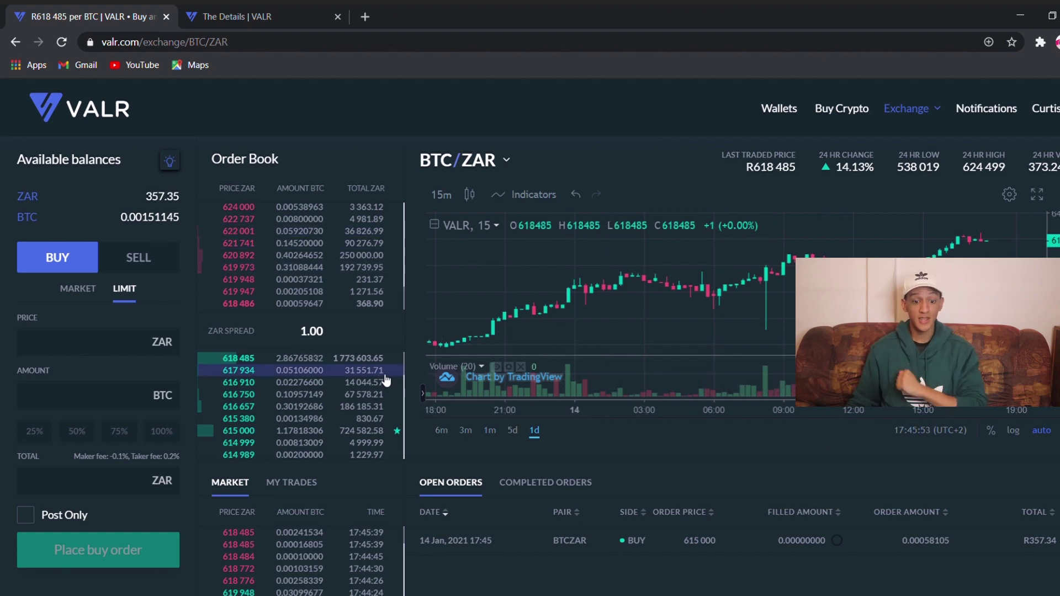
# - Place a limit sell at 700 000 ZAR for 50% of the BTC (0.00075572 BTC)
pyautogui.click(150, 264)
pyautogui.click(124, 349)
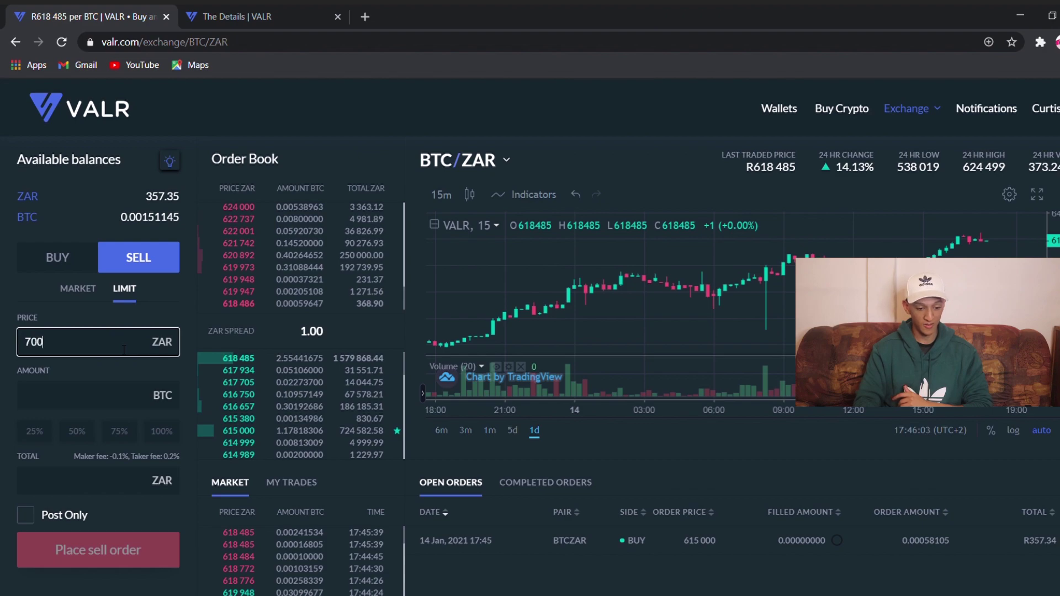
pyautogui.write('000')
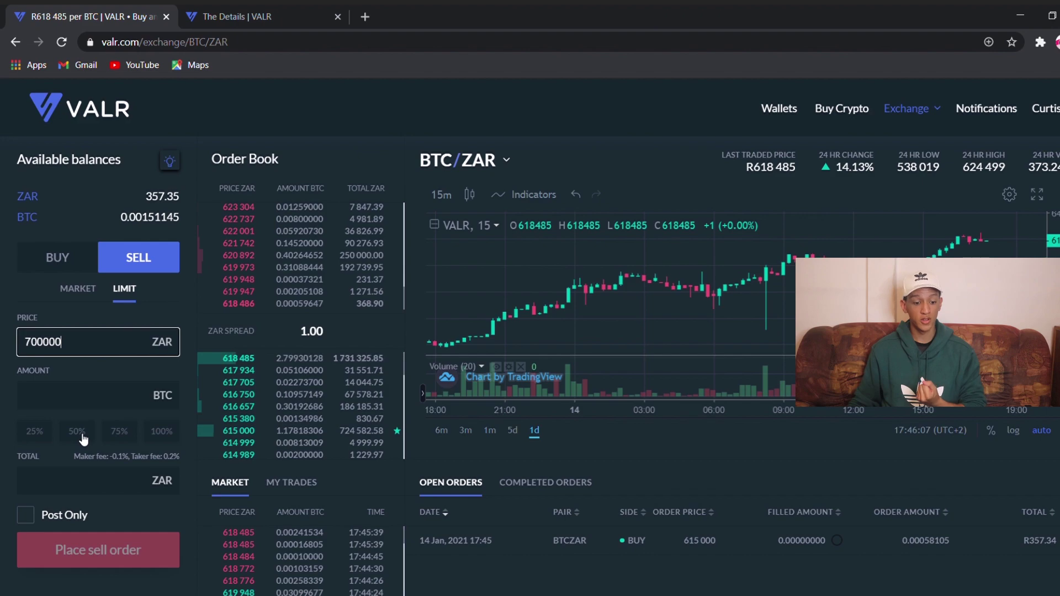
pyautogui.click(82, 437)
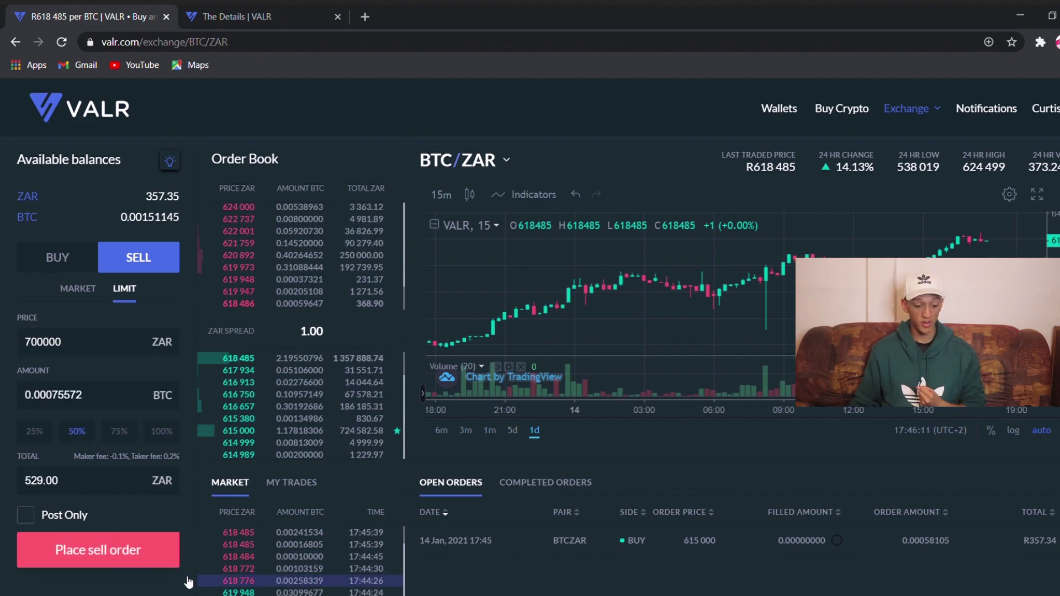
pyautogui.click(94, 552)
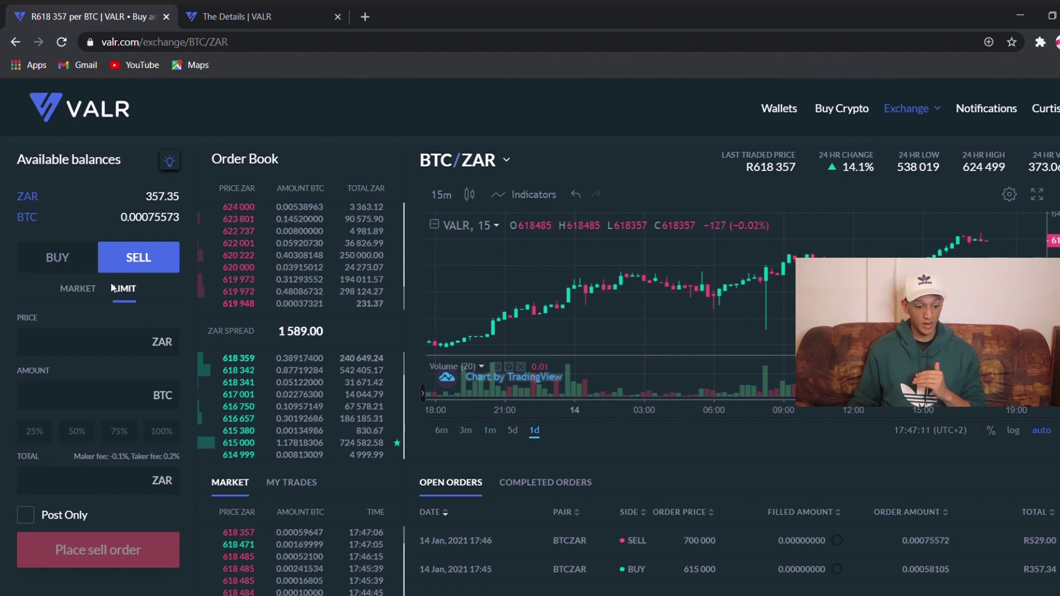
# - Place a limit sell at 750000 ZAR for 100% of the remaining BTC (0.00075573 BTC)
pyautogui.click(101, 351)
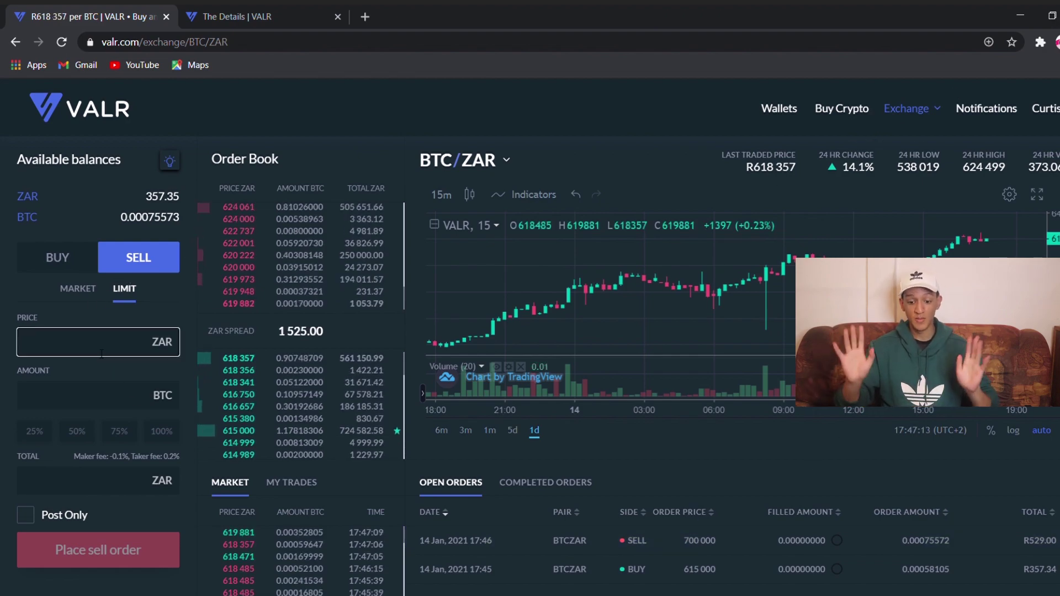
pyautogui.write('750')
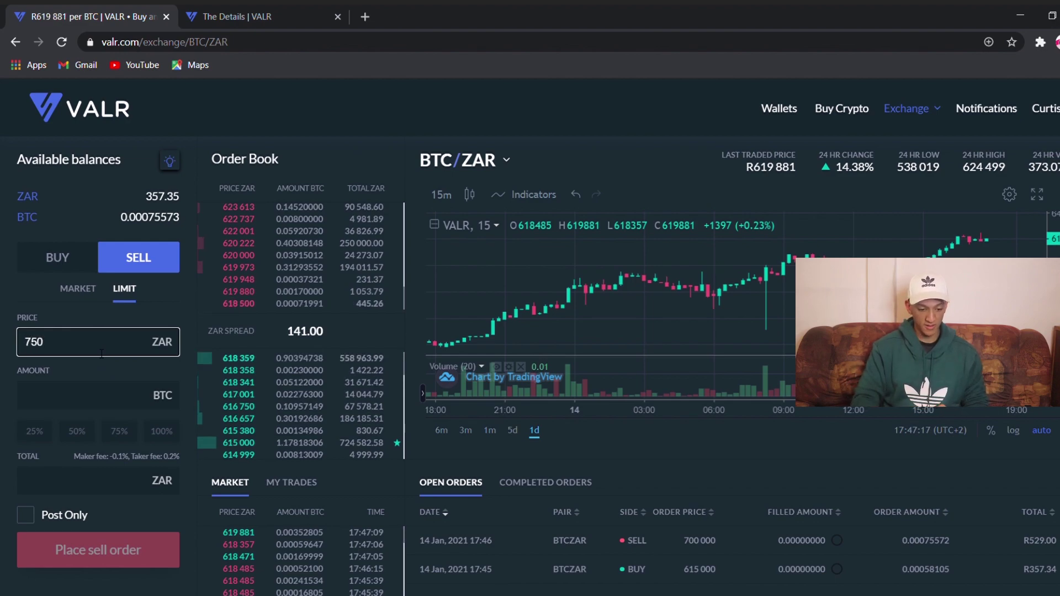
pyautogui.write('000')
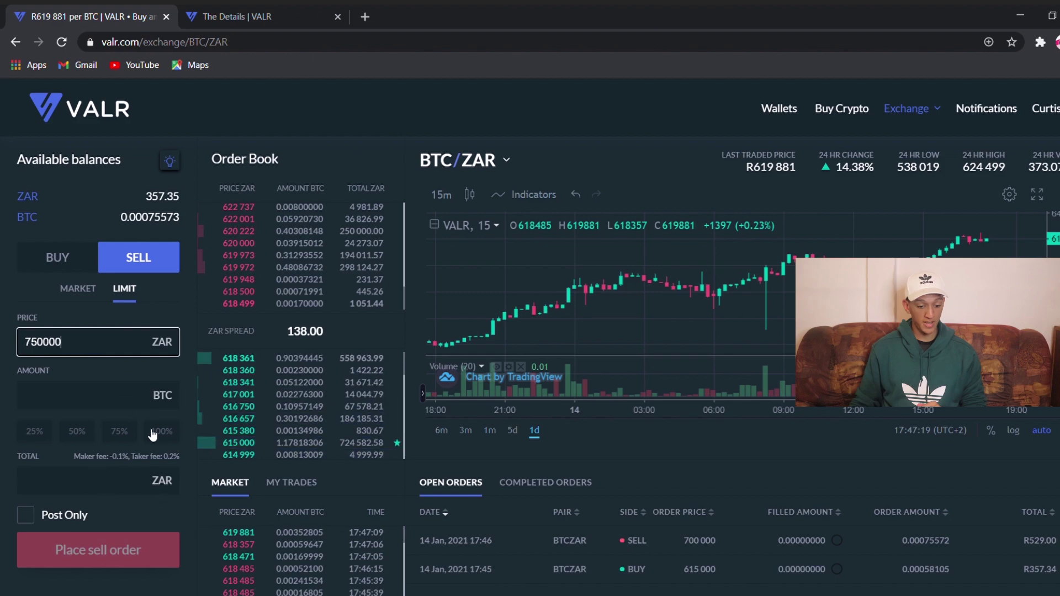
pyautogui.click(177, 435)
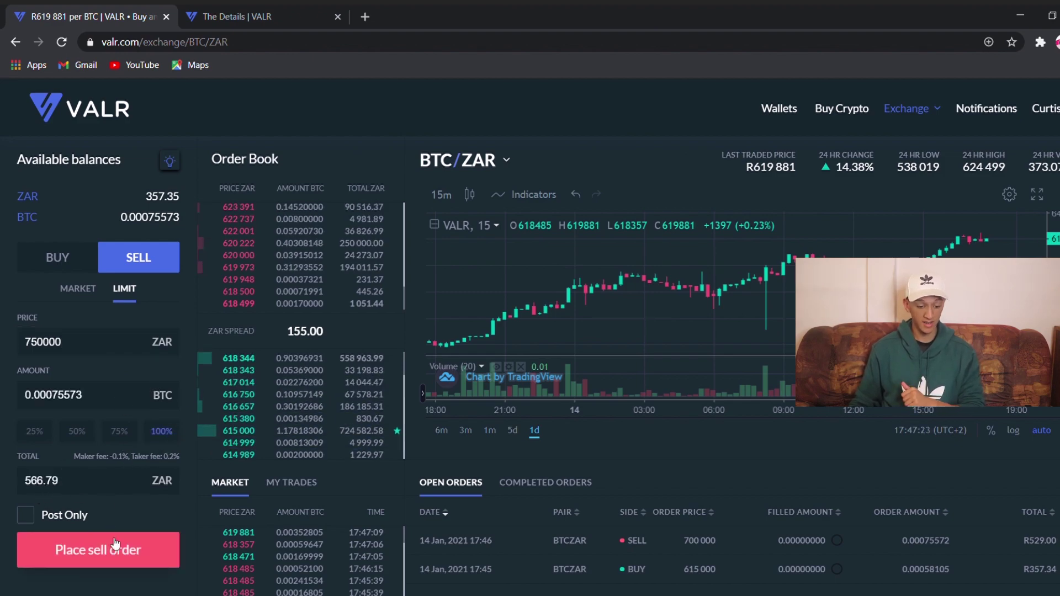
pyautogui.click(133, 549)
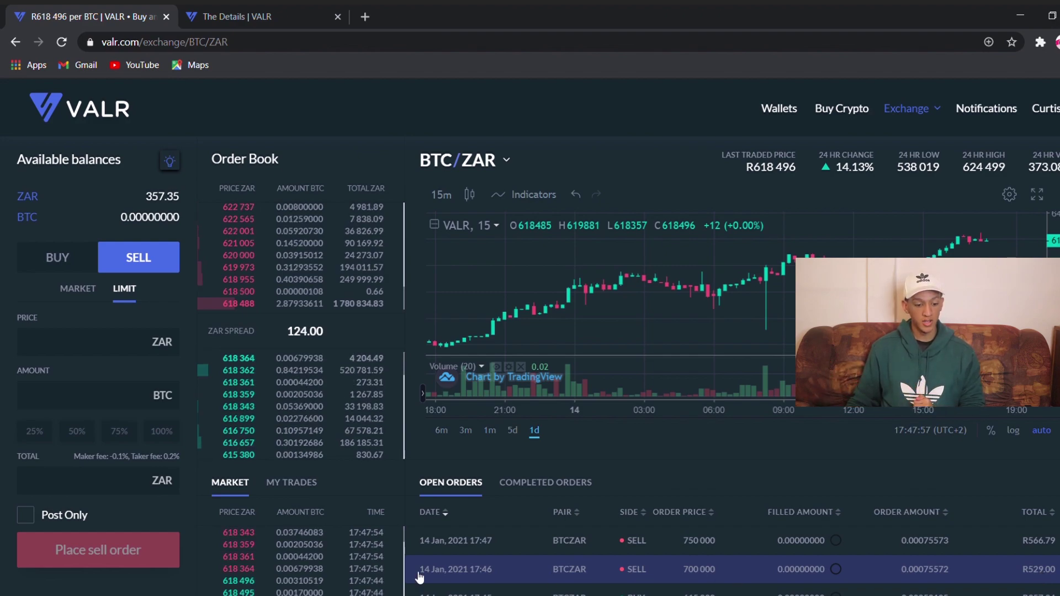
# - Place a limit buy at 550000 ZAR using 100% of the ZAR balance (0.00064972 BTC)
pyautogui.click(58, 263)
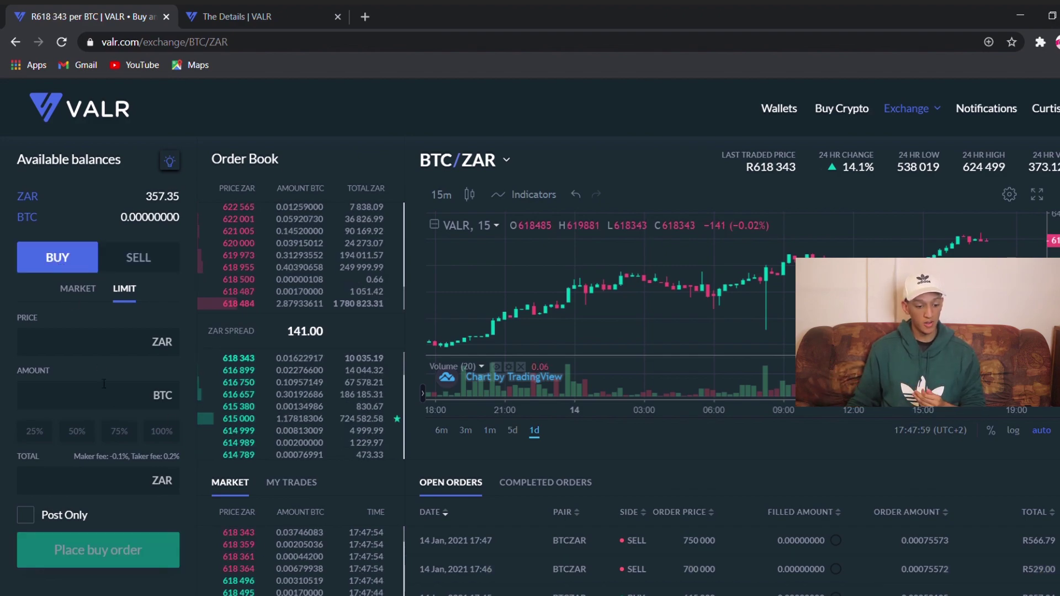
pyautogui.click(102, 392)
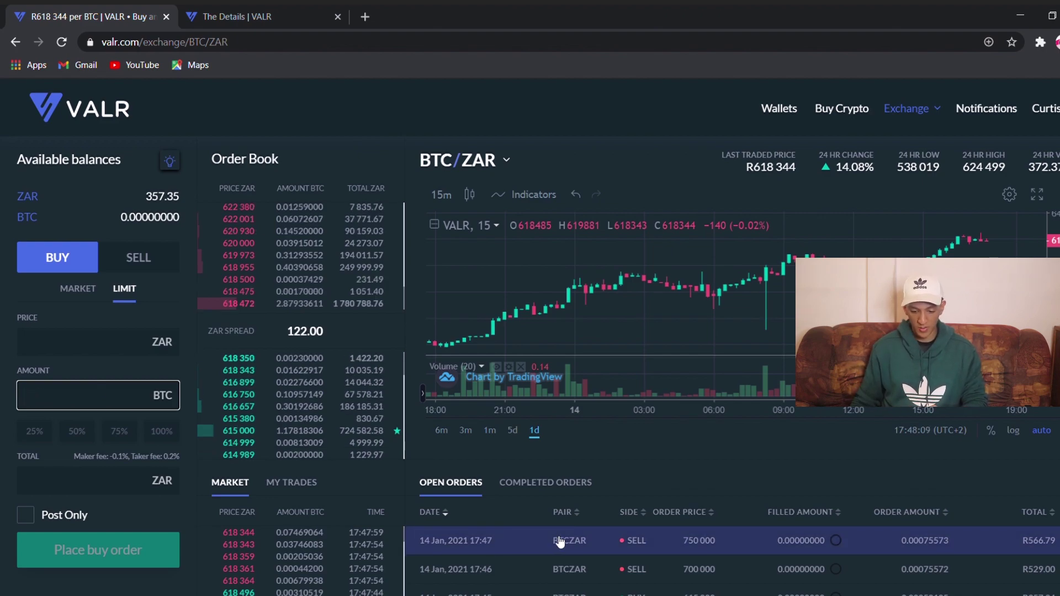
pyautogui.scroll(-1, 552, 547)
pyautogui.click(54, 337)
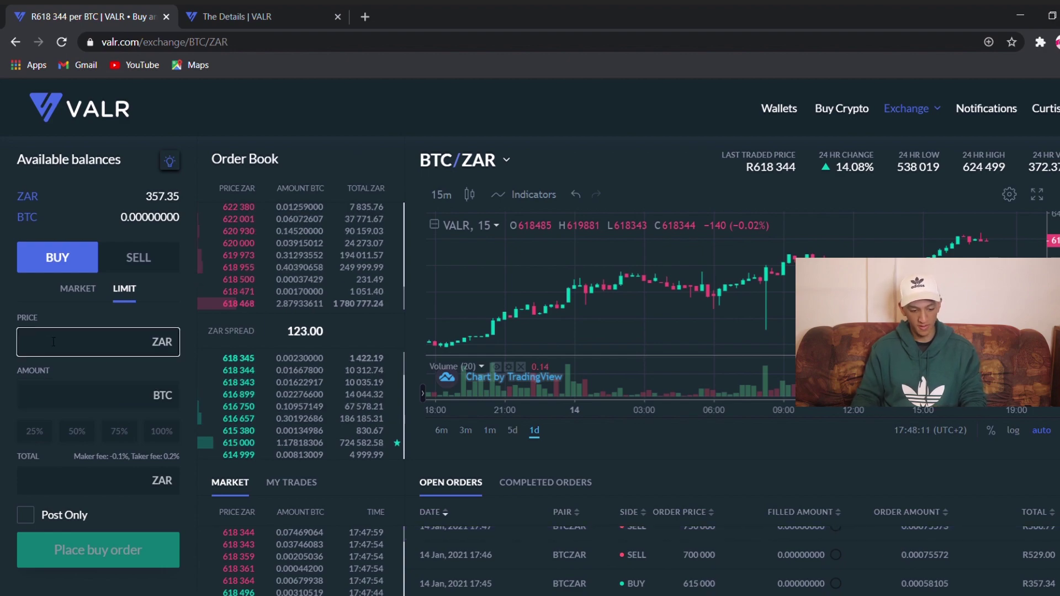
pyautogui.write('55000')
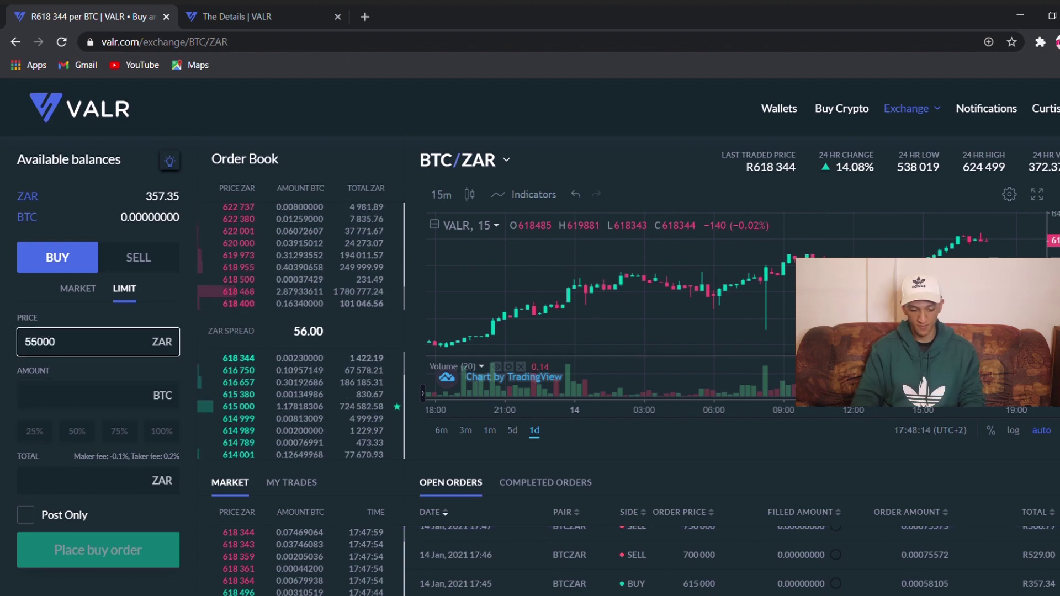
pyautogui.press('BackSpace')
pyautogui.press('BackSpace')
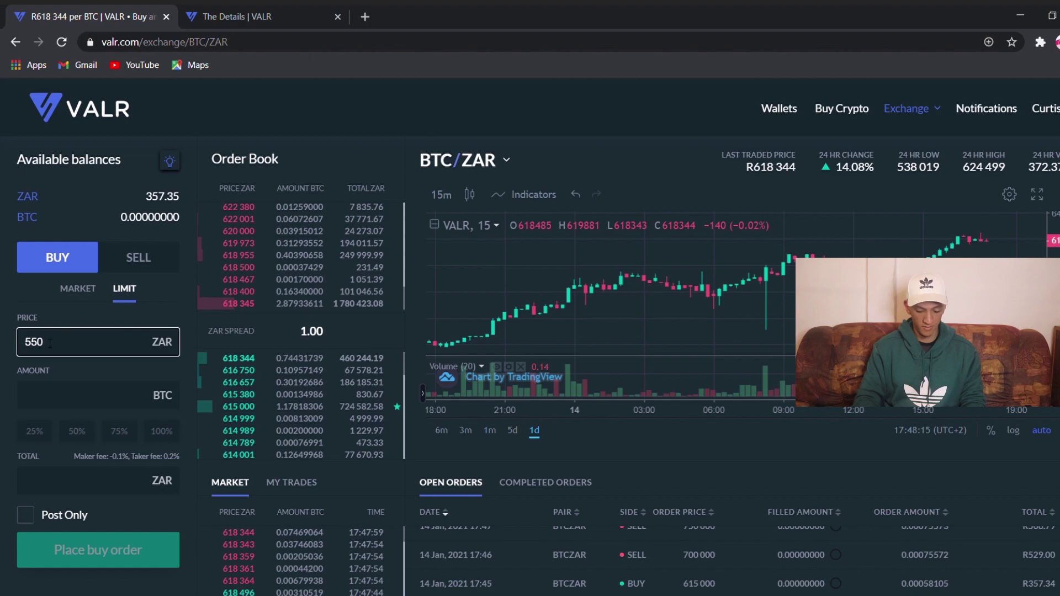
pyautogui.write('000')
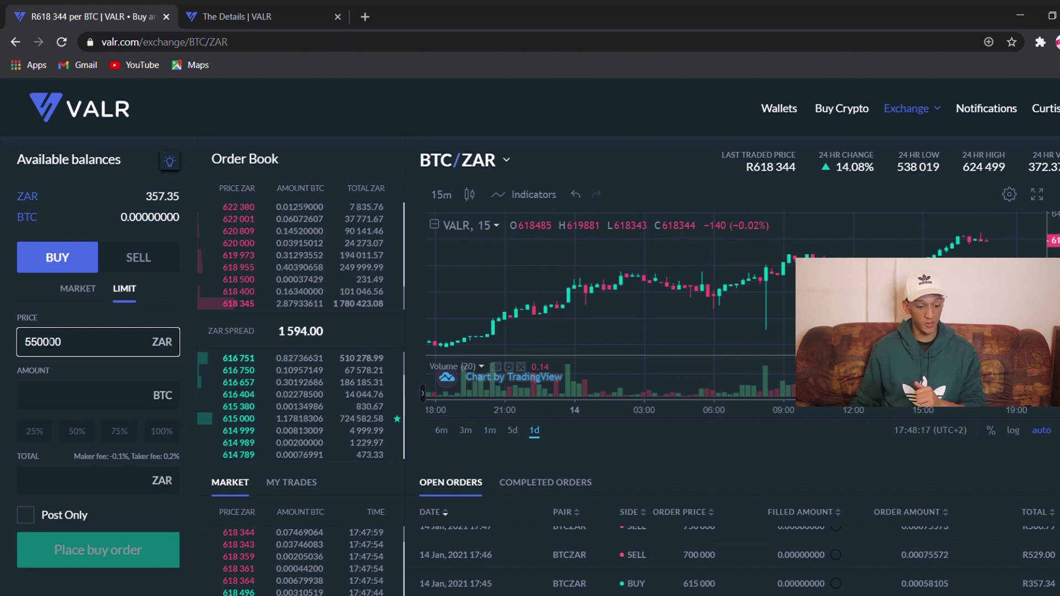
pyautogui.click(165, 440)
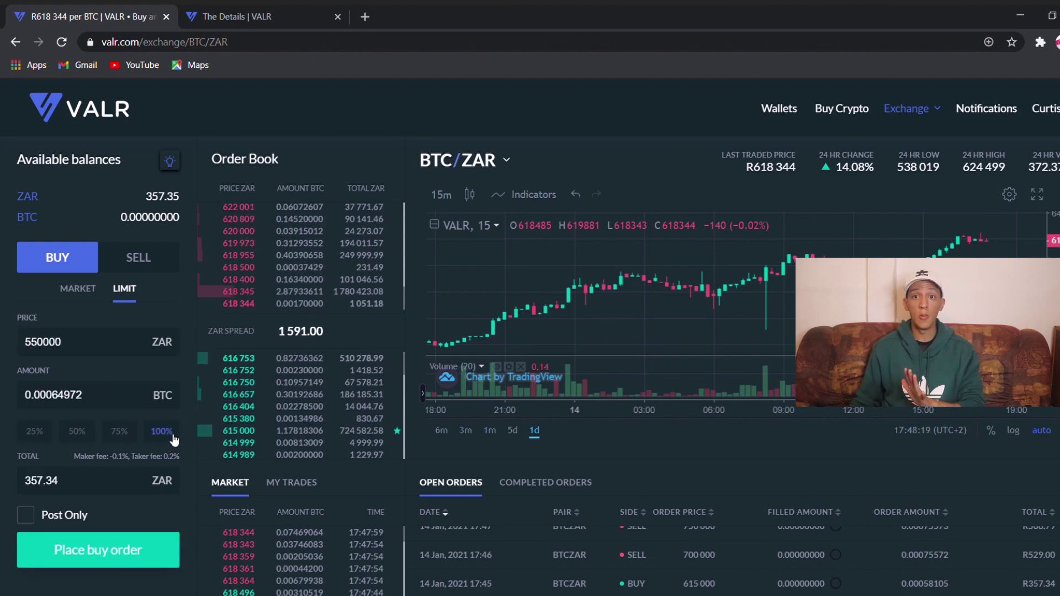
pyautogui.click(97, 548)
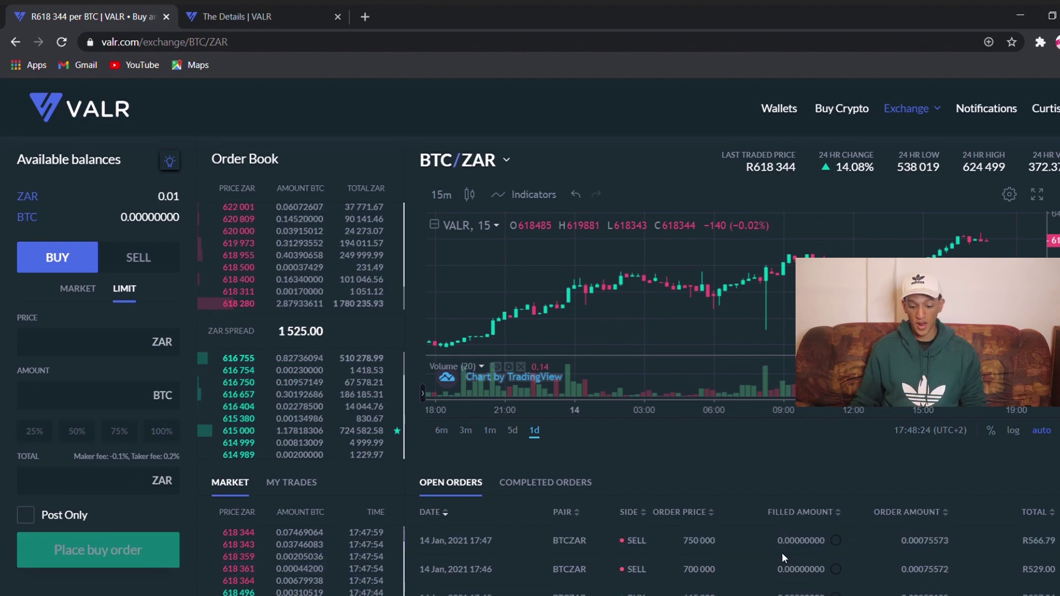
pyautogui.scroll(2, 712, 577)
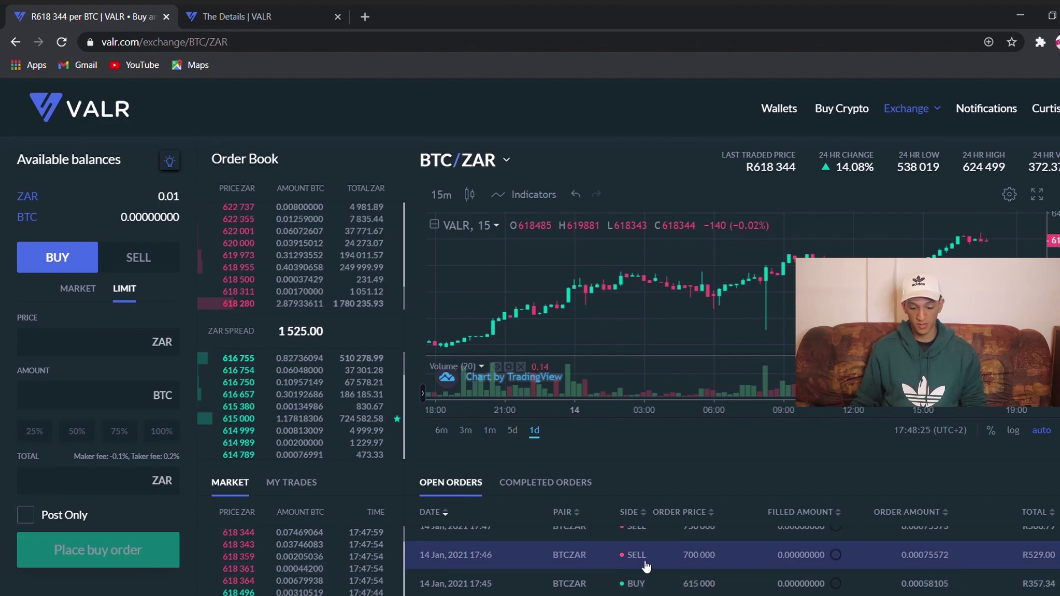
pyautogui.scroll(1, 697, 572)
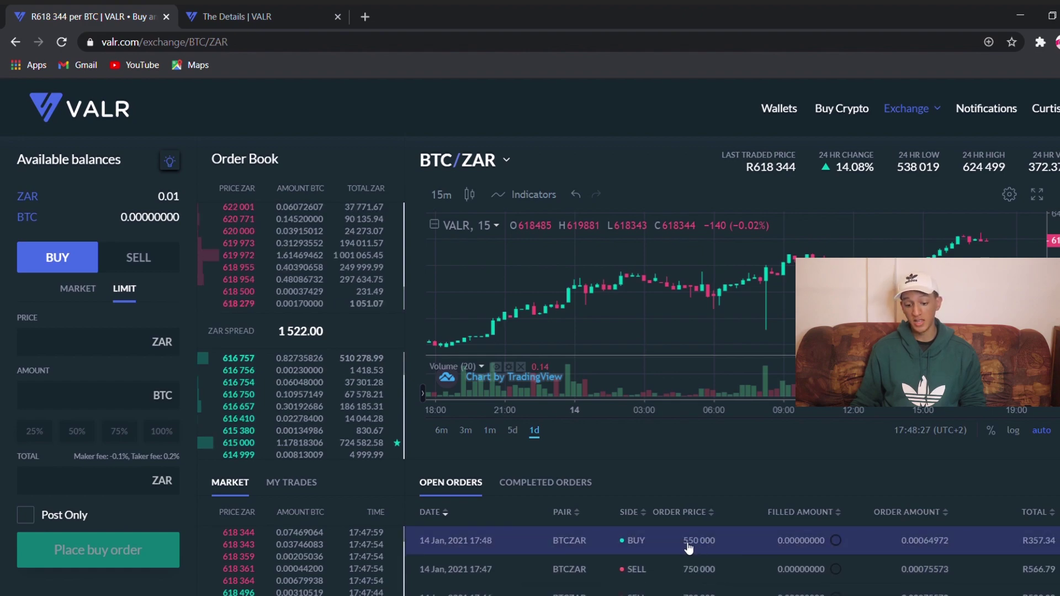